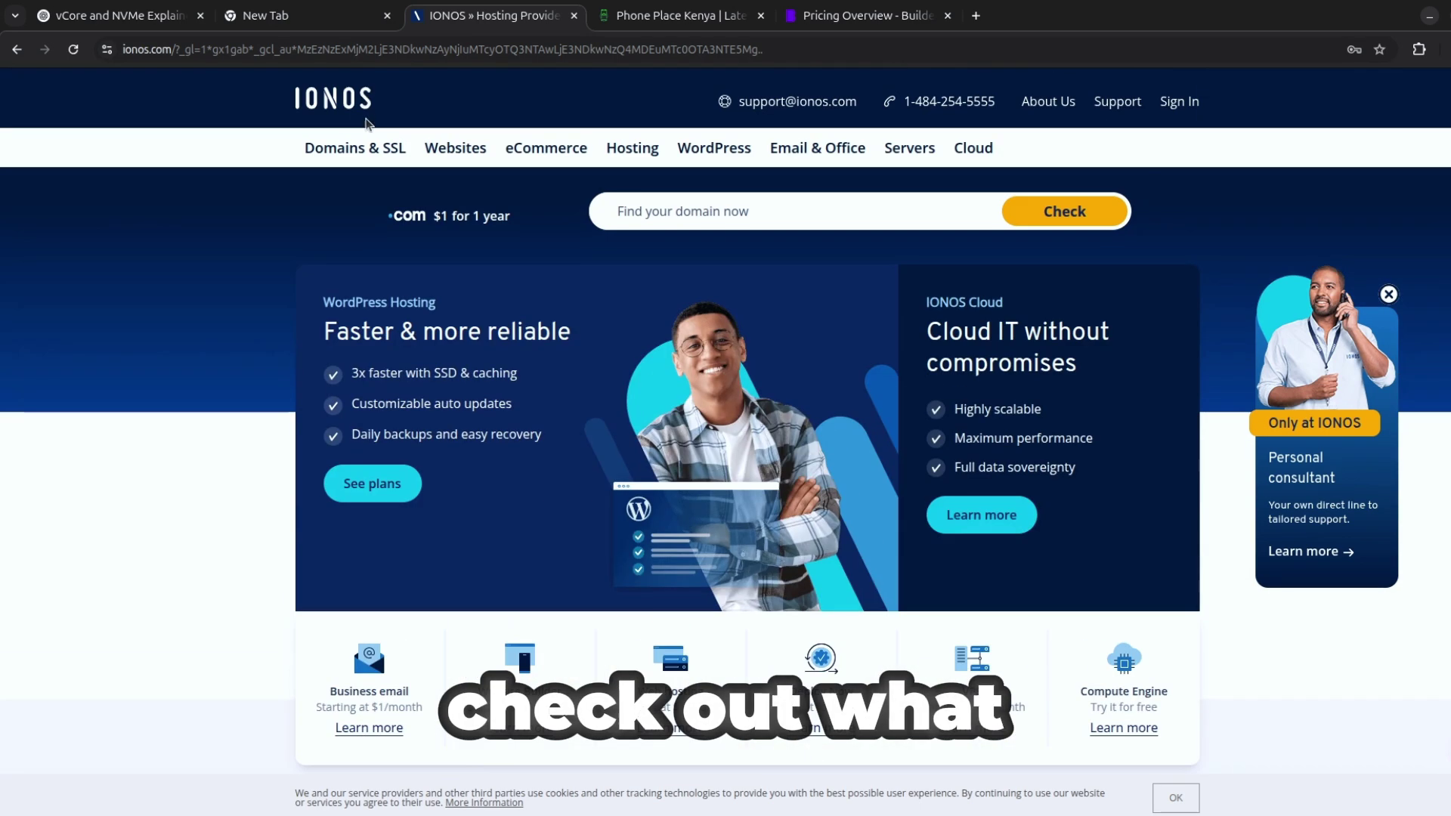
# Close the old IONOS tab and search Google for 'ionos vps' in a new tab.
pyautogui.click(574, 15)
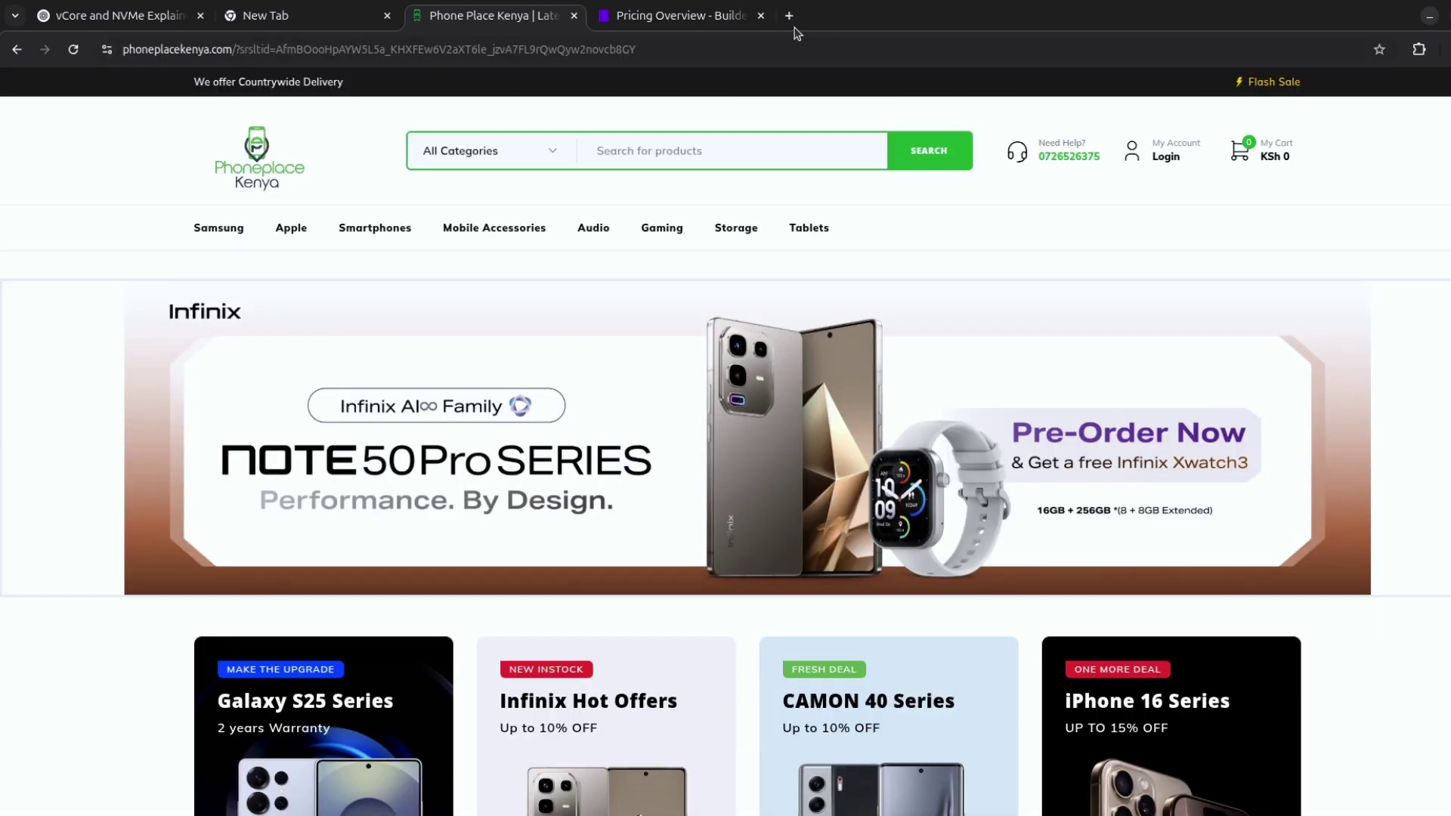
pyautogui.click(790, 16)
pyautogui.write('i')
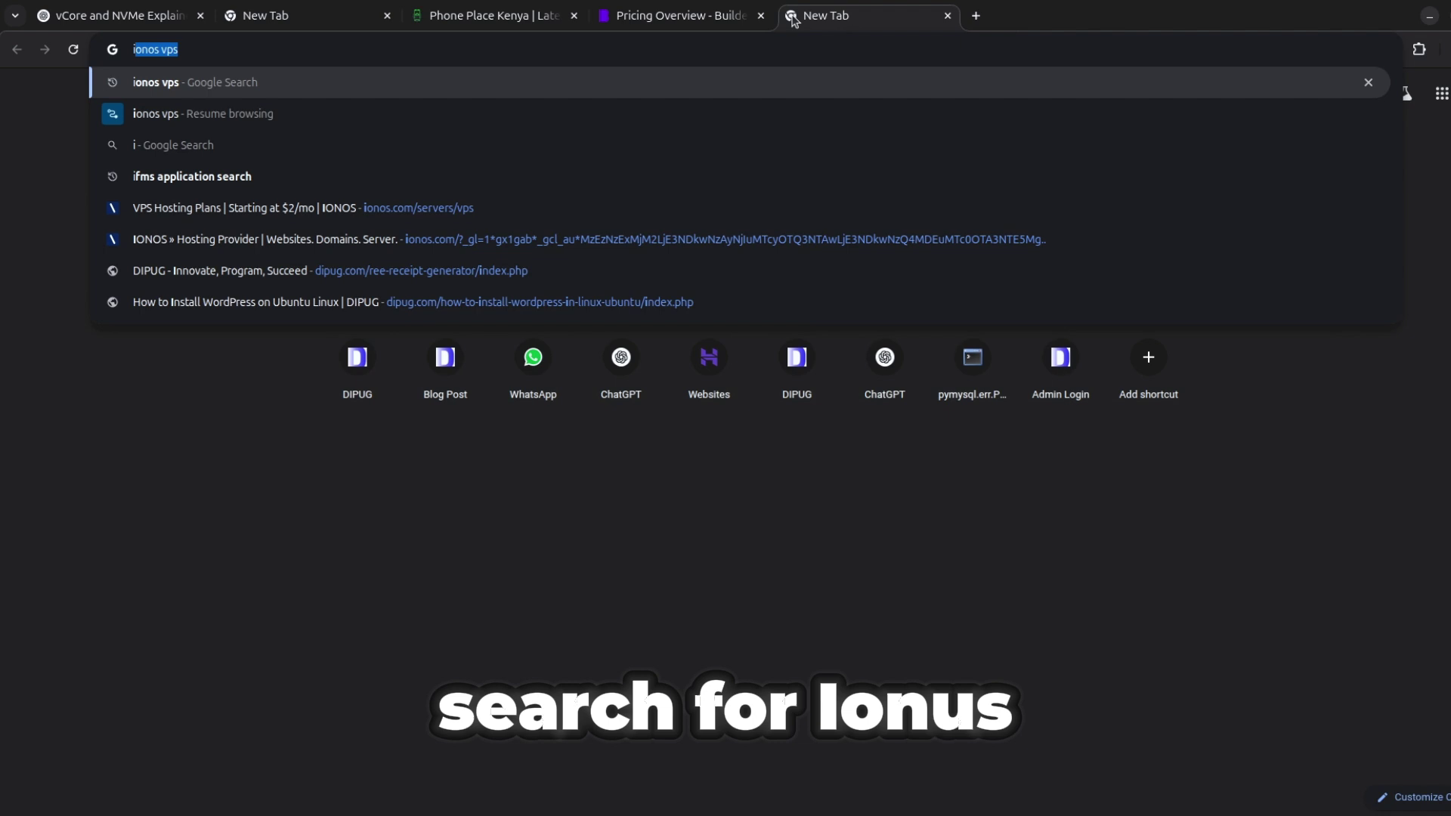
pyautogui.press('Return')
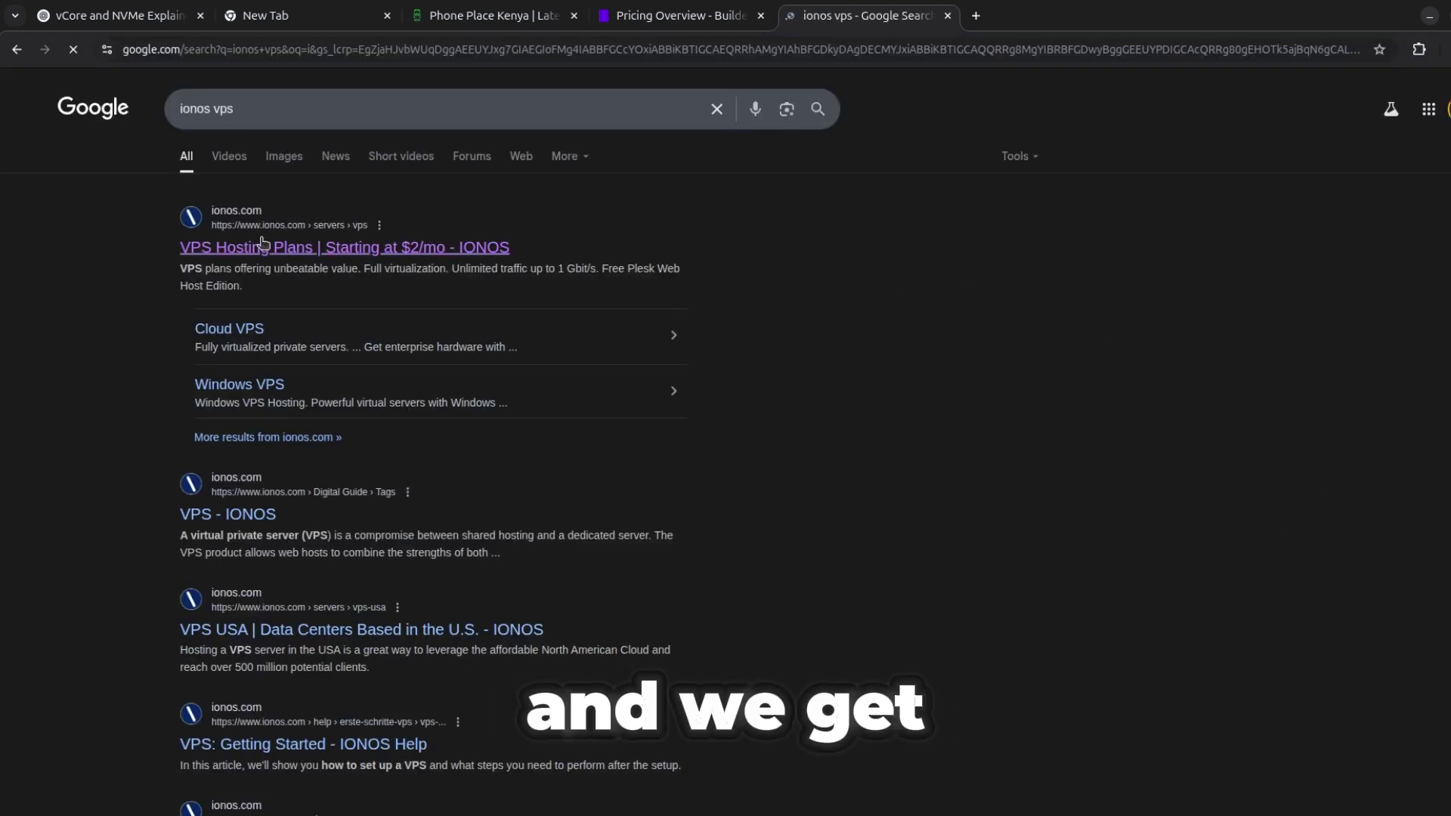
# Open the IONOS 'VPS Hosting Plans | Starting at $2/mo' result and view the VPS XS to XXL pricing cards.
pyautogui.click(262, 246)
pyautogui.scroll(-10, 262, 243)
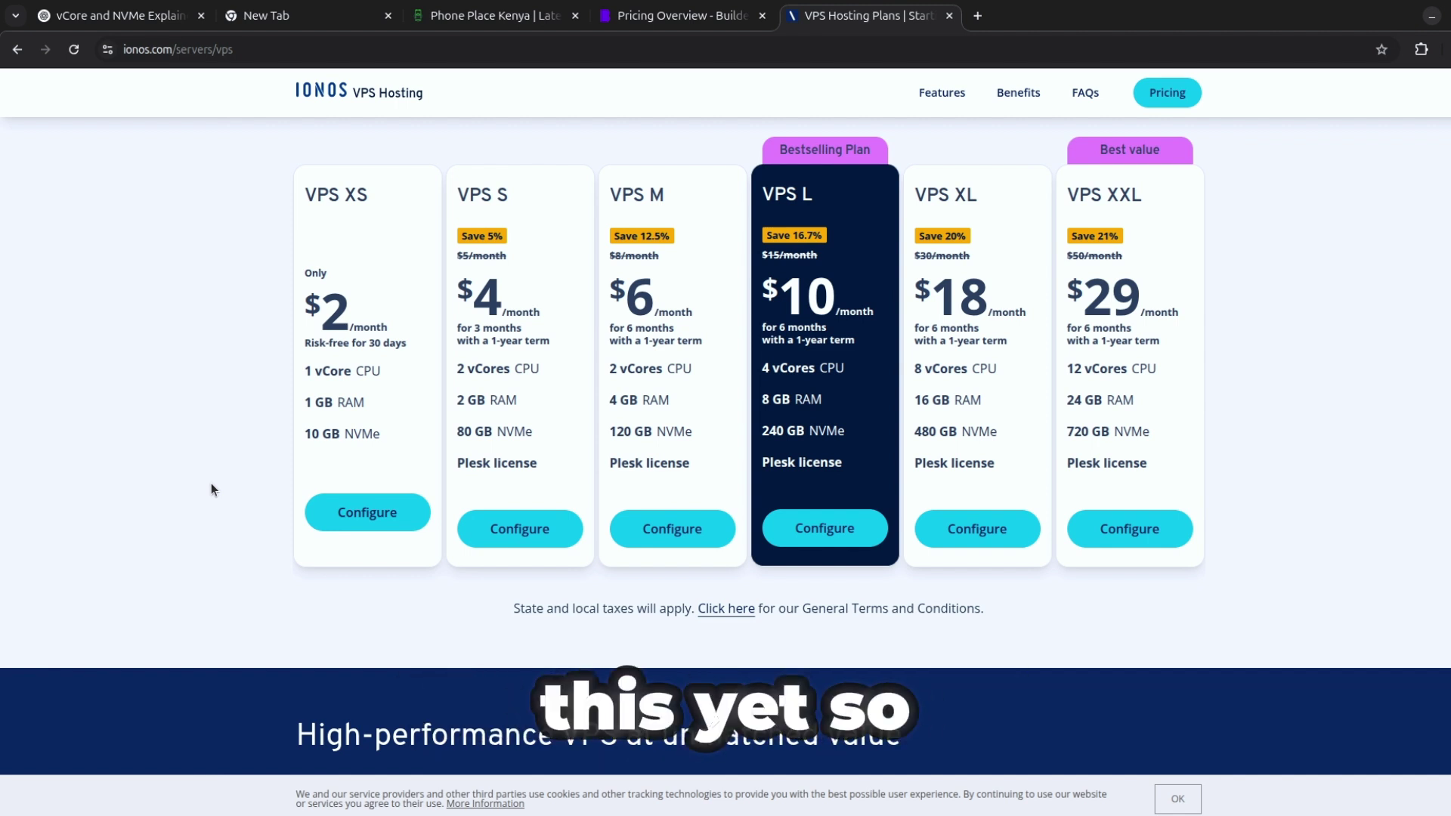
# Configure VPS XS with a 12-month term at $24.00 and review the operating system options.
pyautogui.click(395, 514)
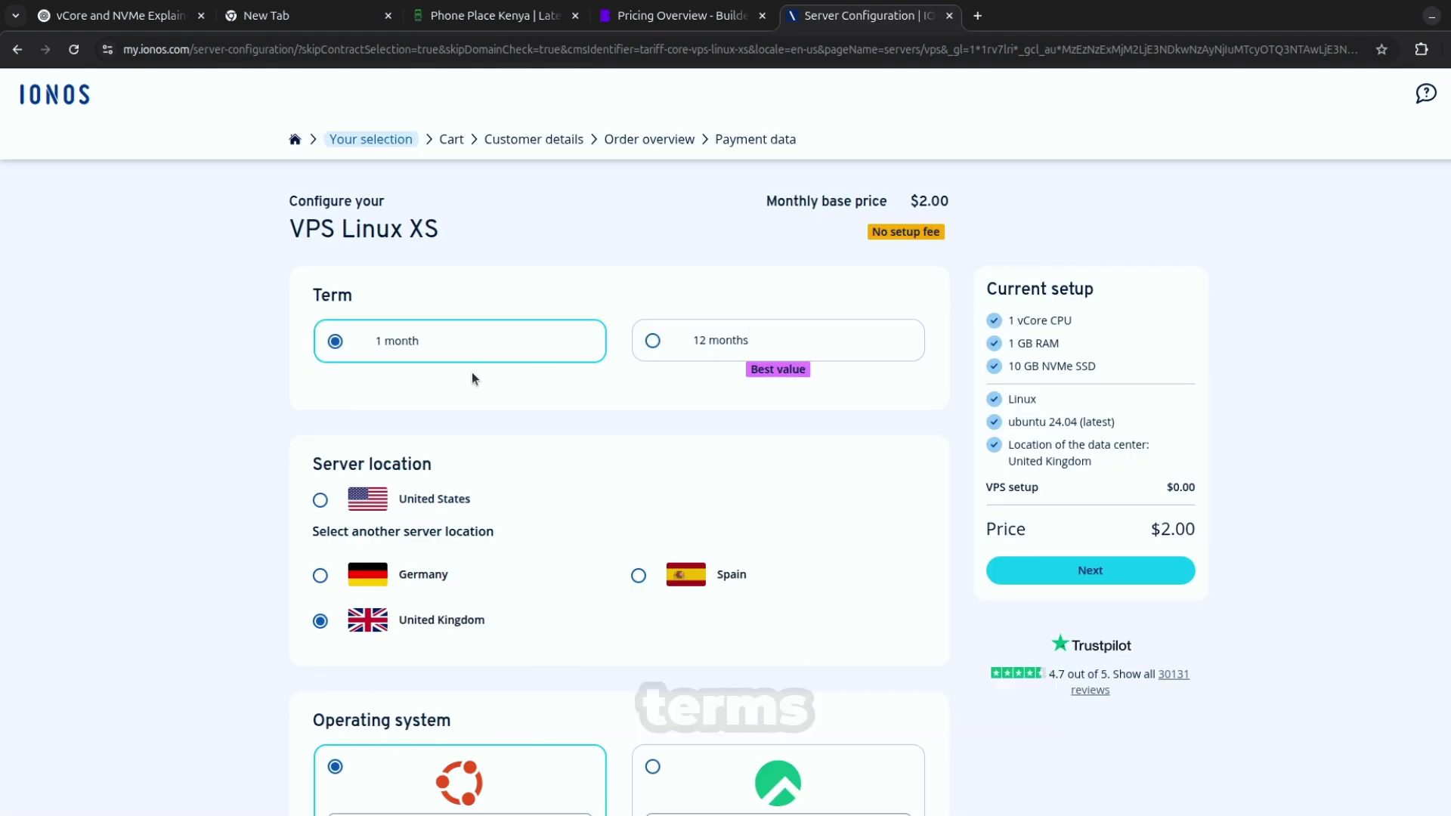
pyautogui.click(716, 341)
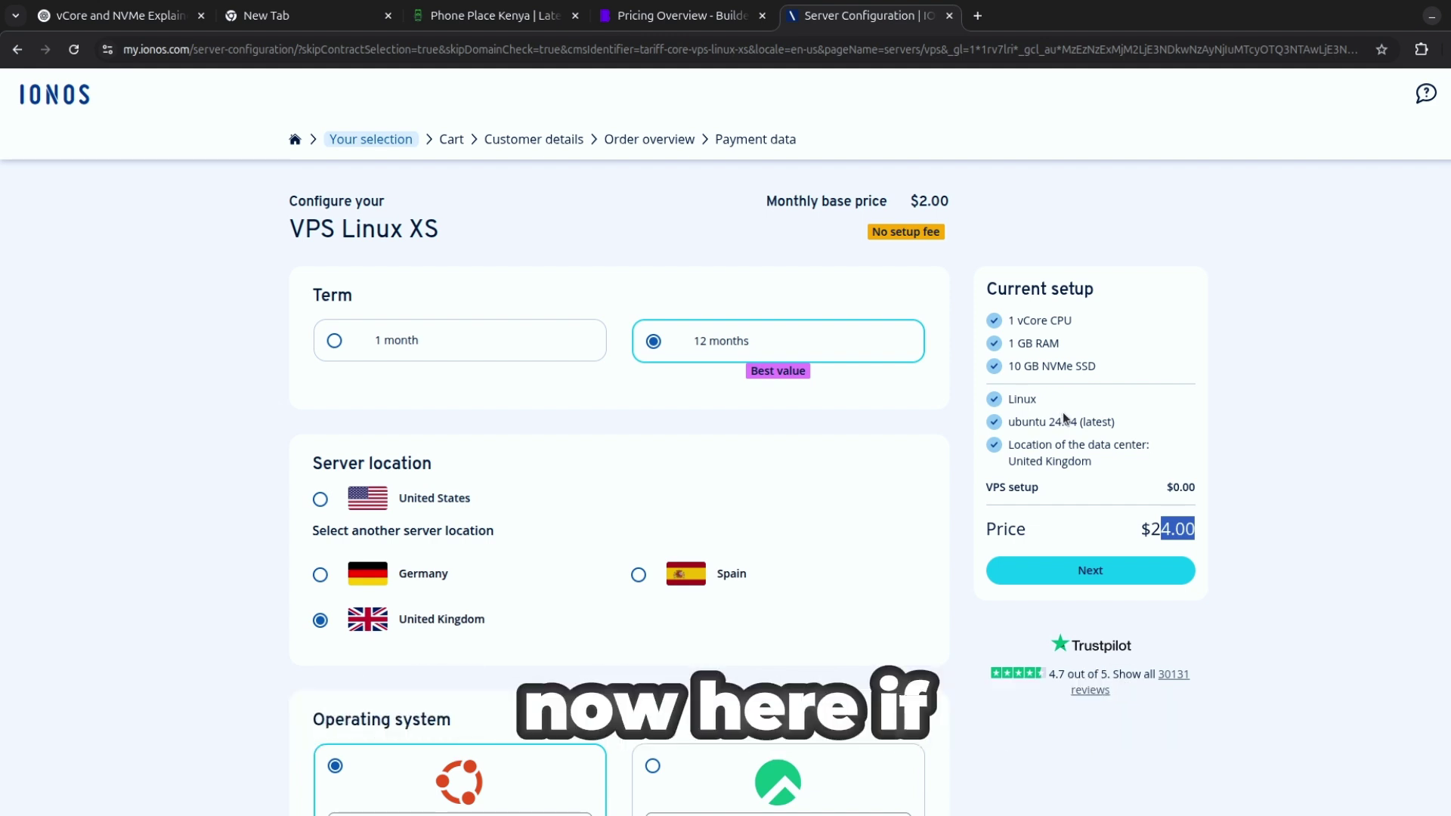
pyautogui.scroll(-2, 767, 392)
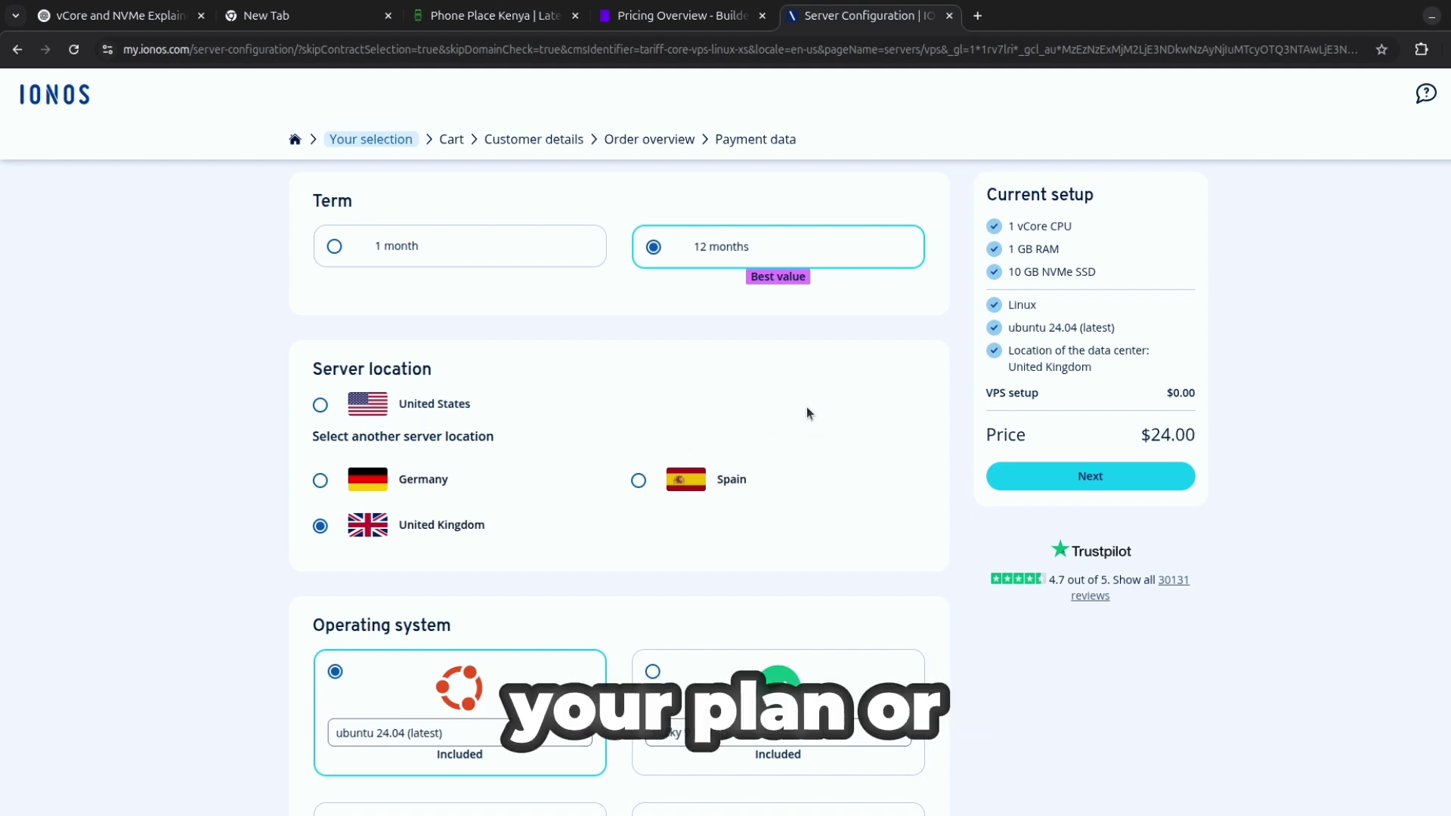
pyautogui.scroll(-4, 805, 412)
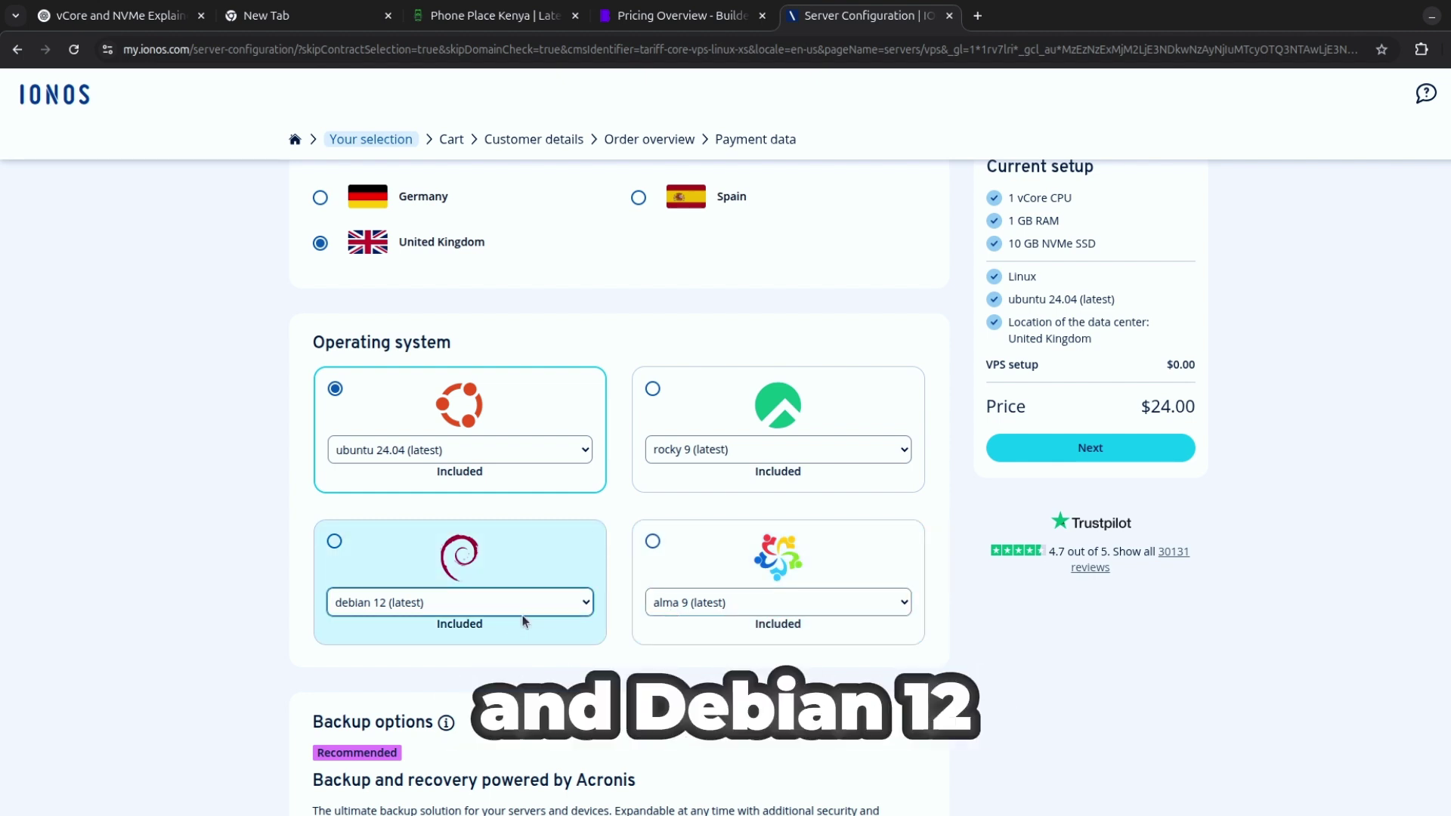
# Keep the VPS without backup by choosing 'No backup selected'.
pyautogui.scroll(-3, 596, 427)
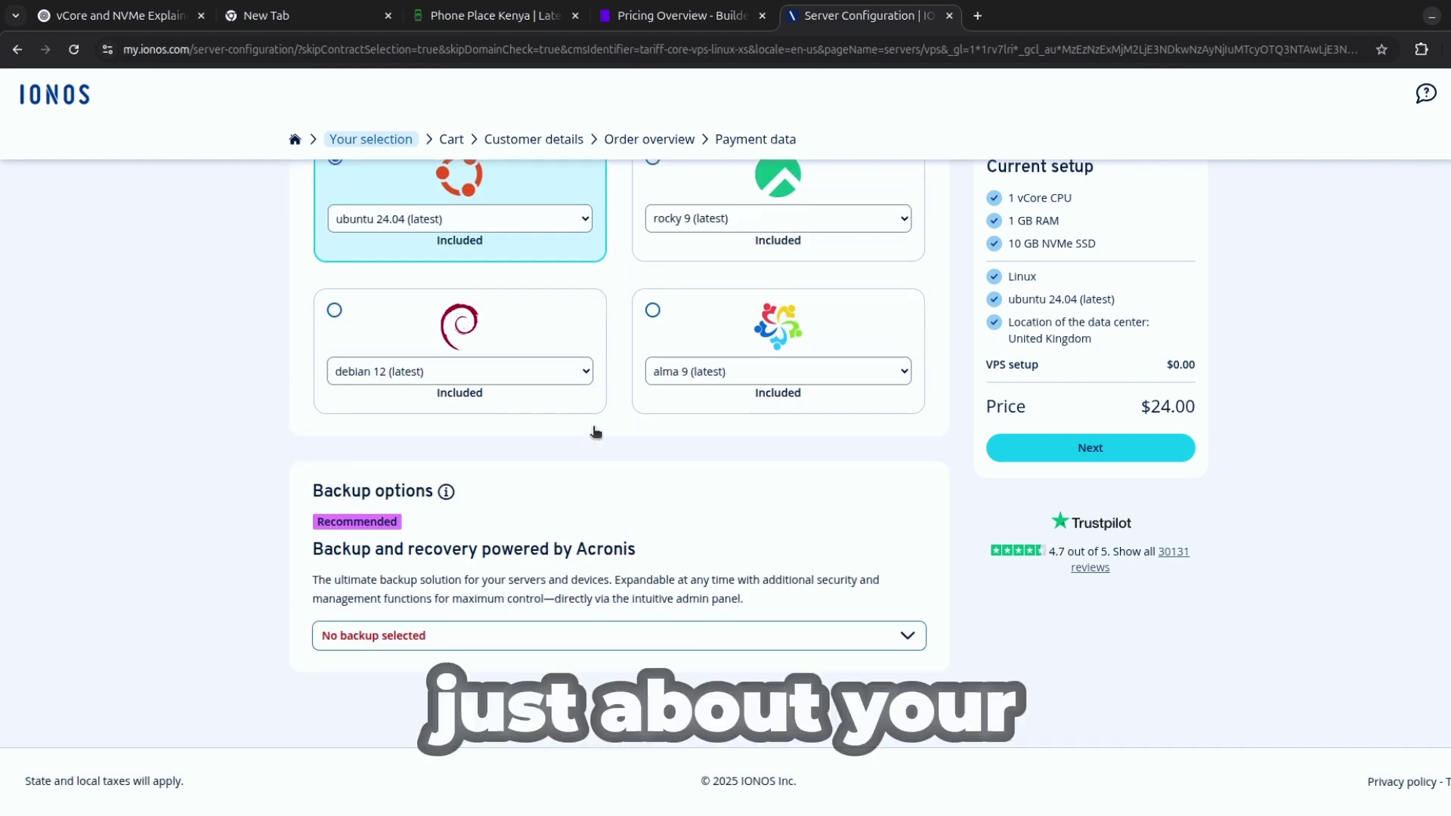
pyautogui.click(409, 636)
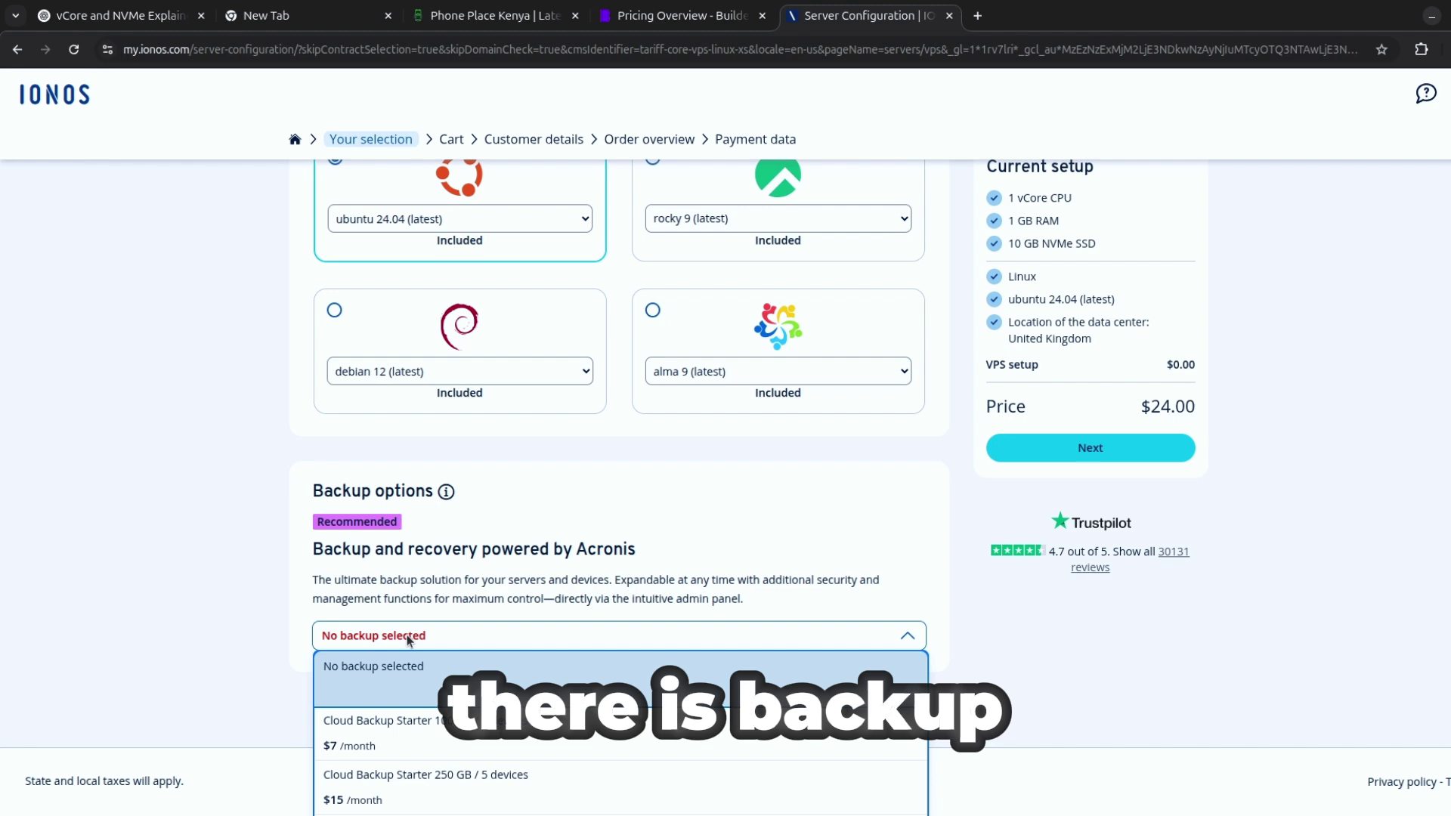
pyautogui.scroll(-2, 408, 642)
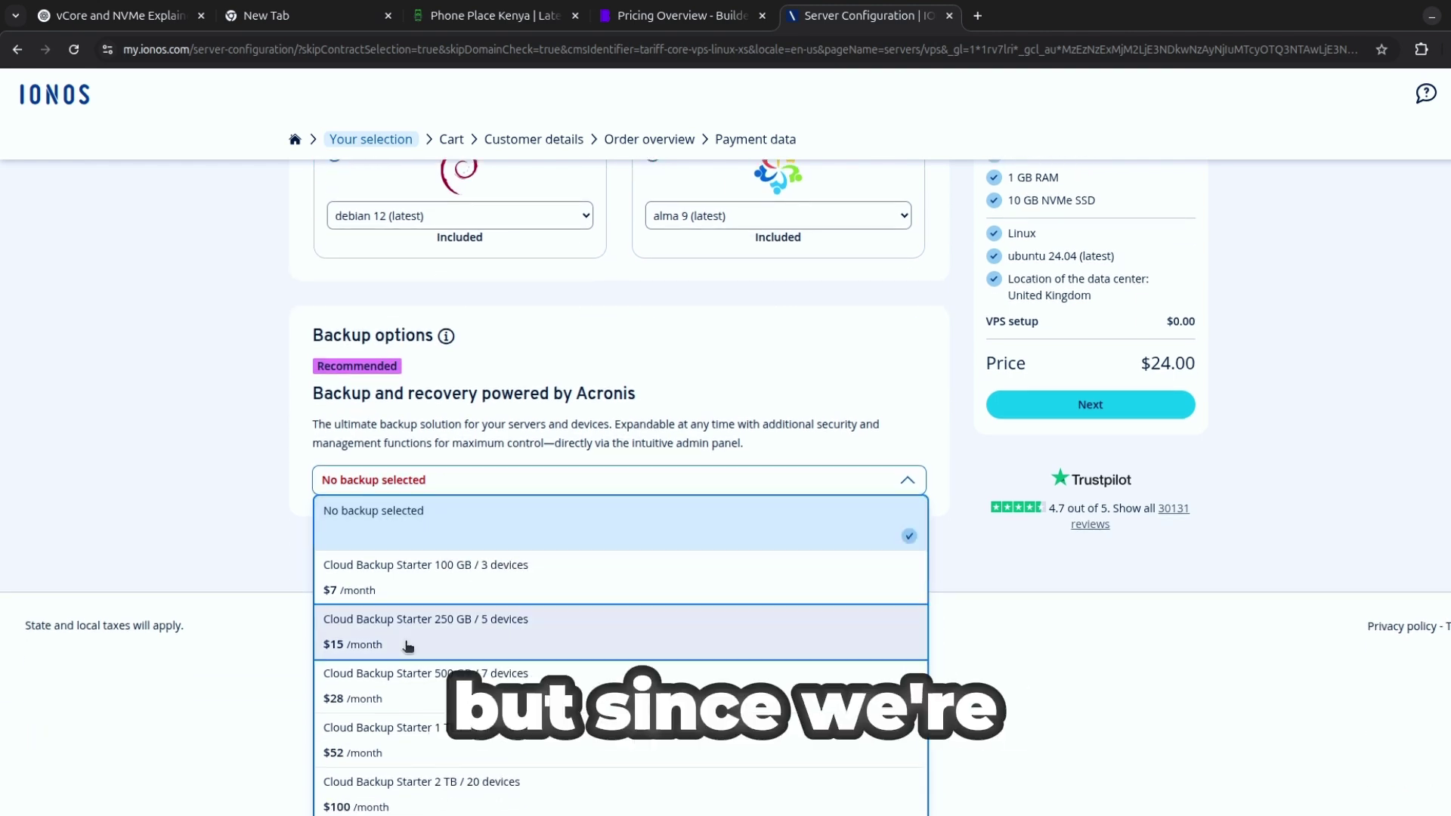
pyautogui.click(408, 510)
# Switch the term back to 1 month at $2.00 and continue to the next step.
pyautogui.scroll(8, 854, 546)
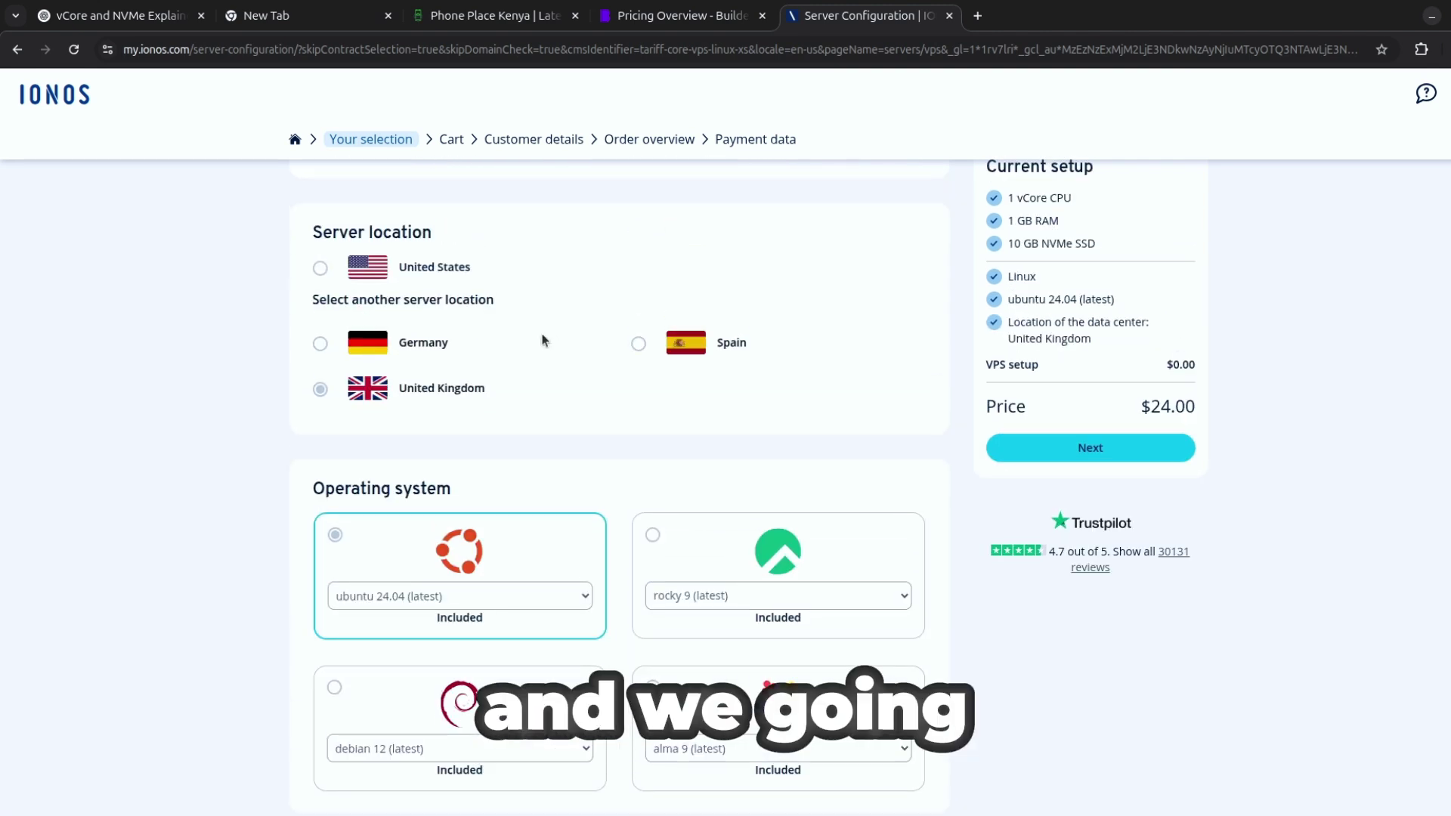
pyautogui.click(333, 344)
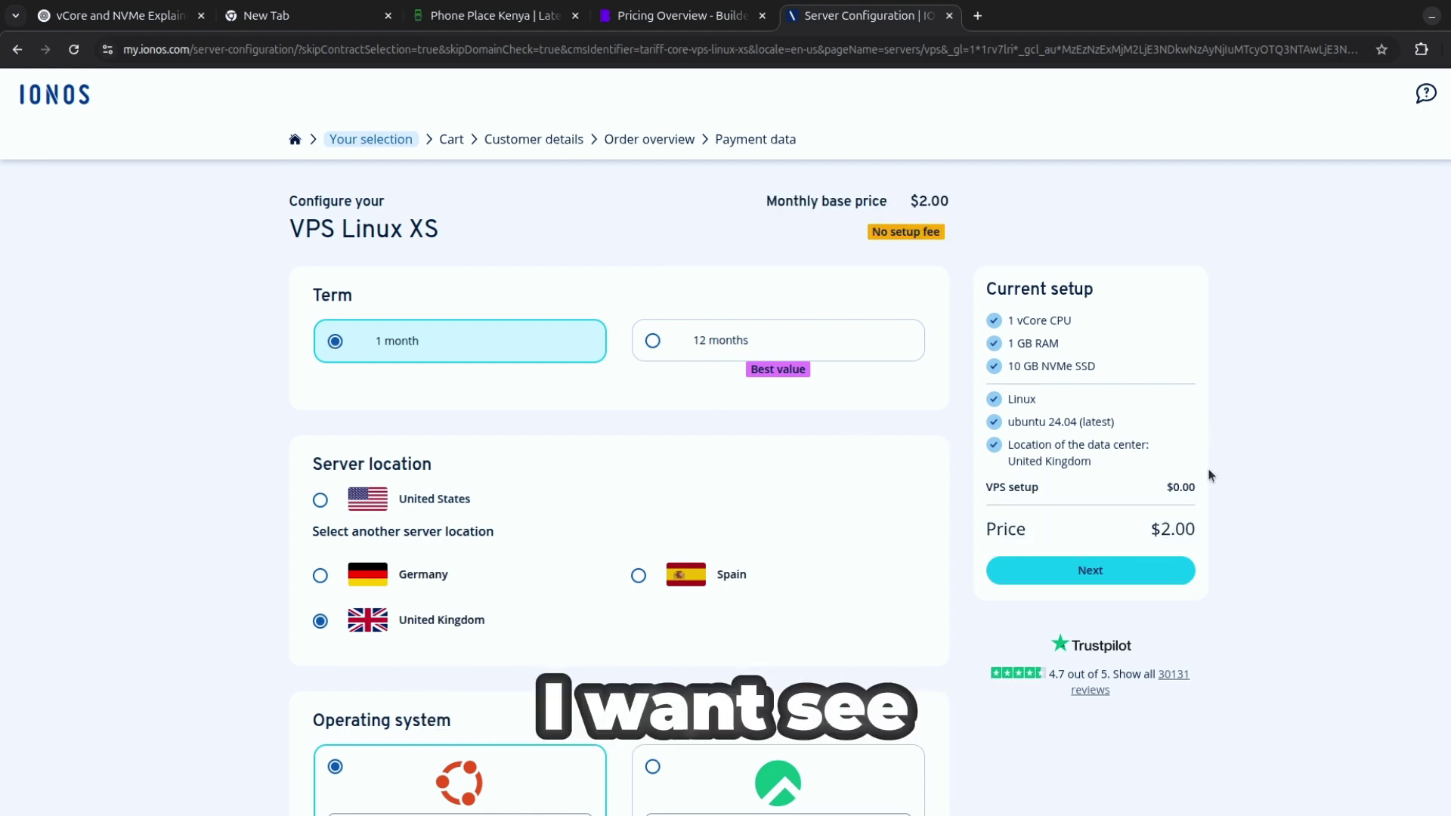
pyautogui.click(1102, 575)
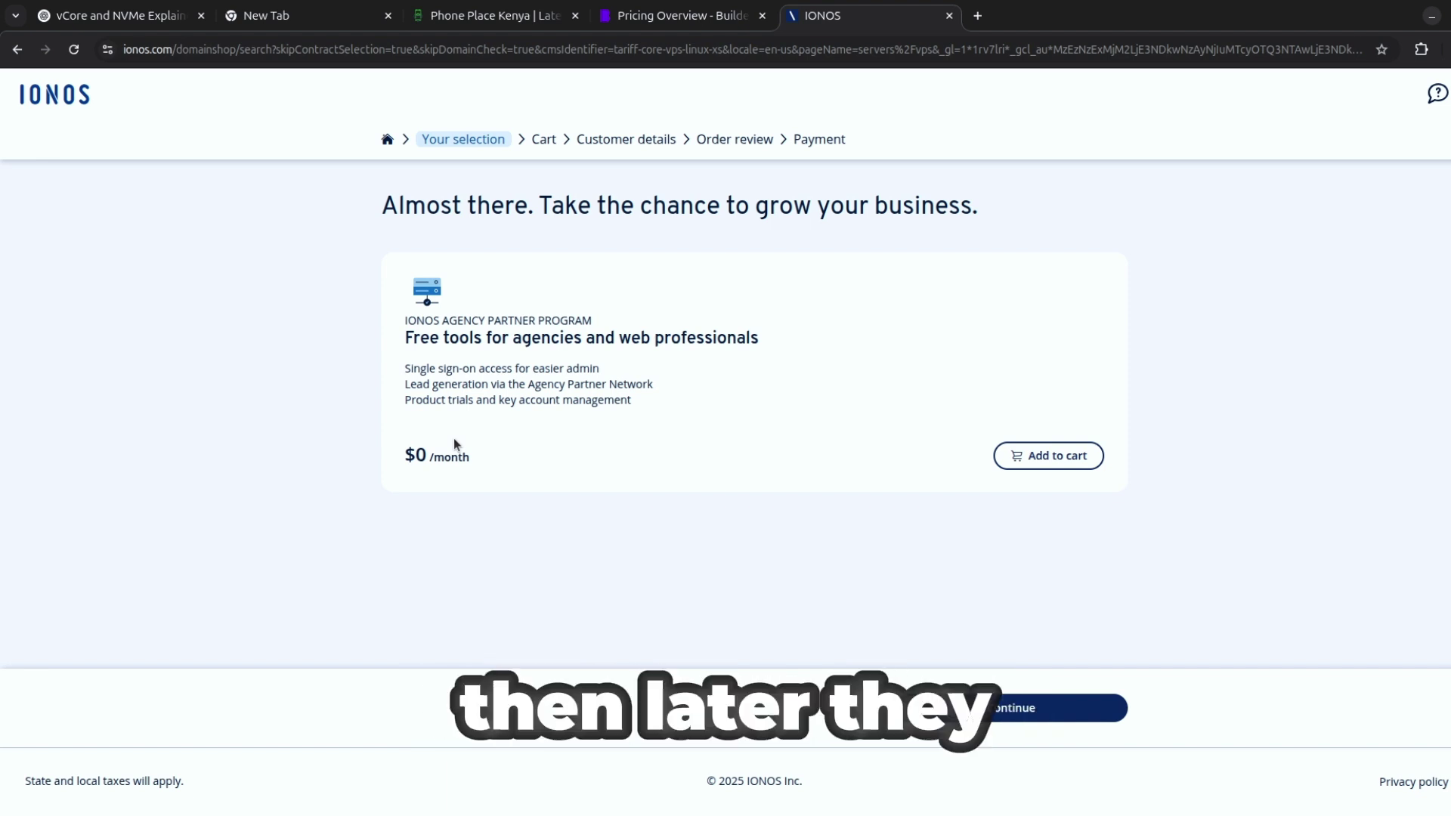
# Skip the Agency Partner Program offer and continue past the $2 cart to Customer details.
pyautogui.click(1029, 718)
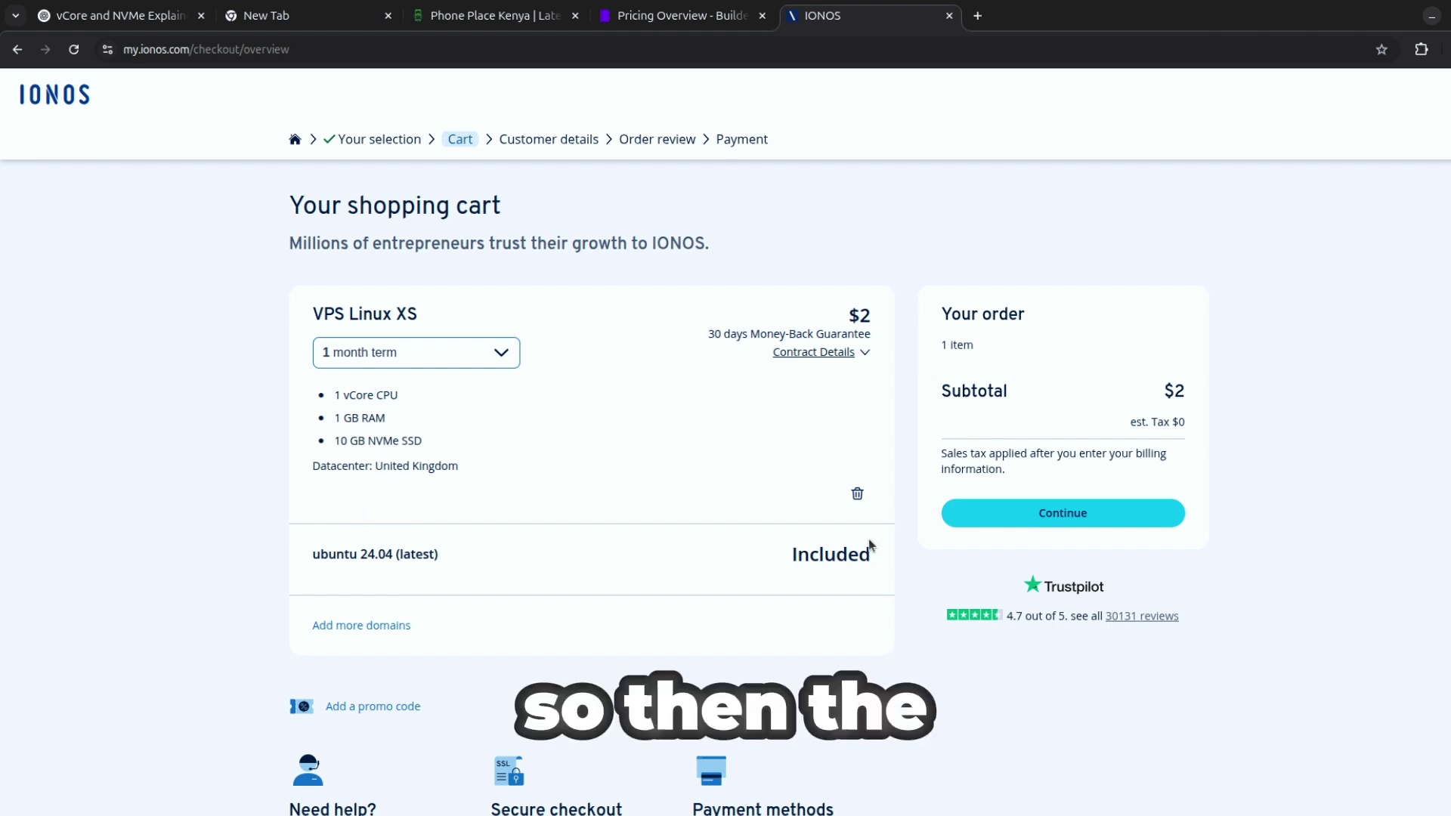
pyautogui.scroll(-2, 413, 548)
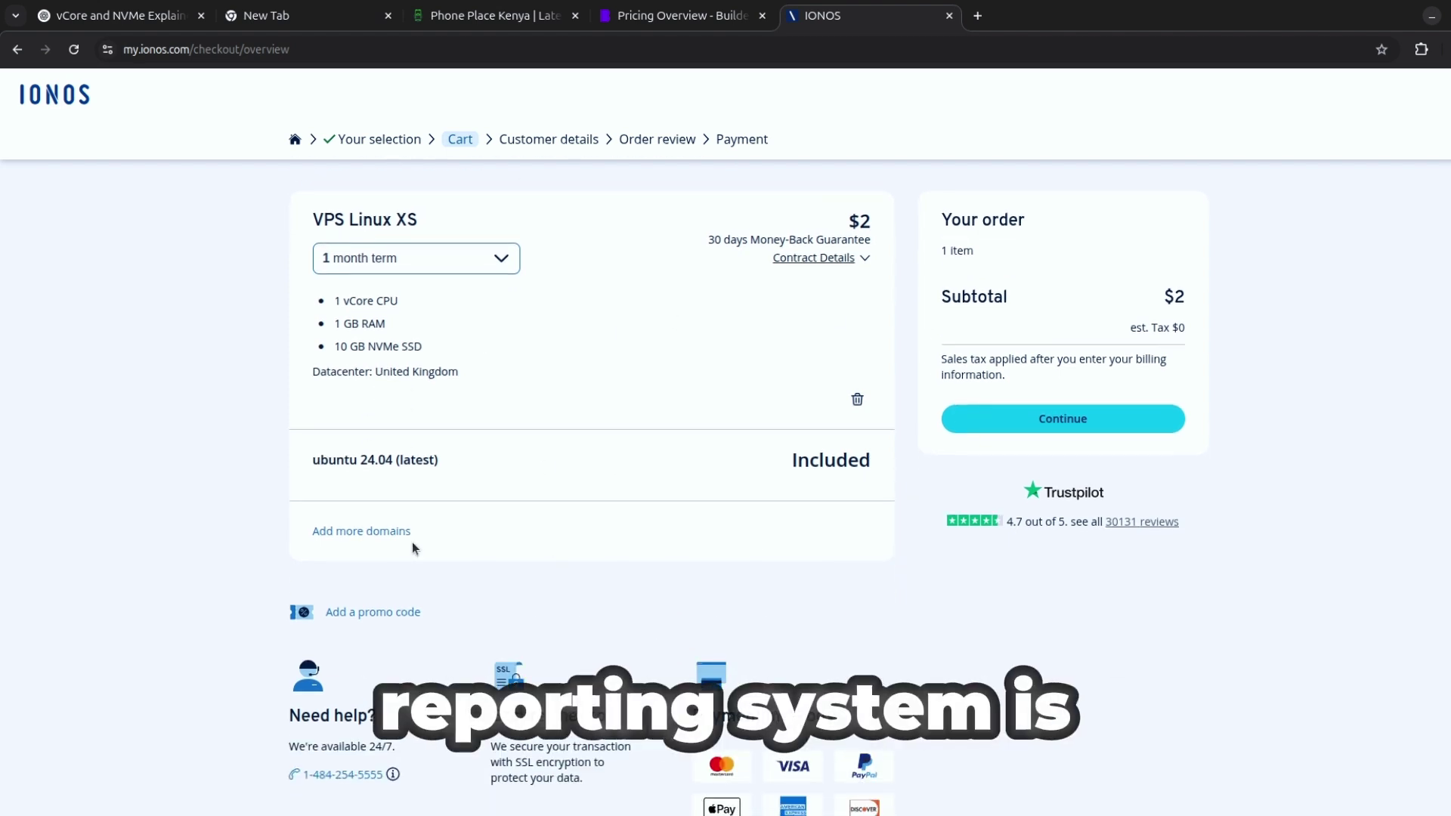
pyautogui.click(1044, 420)
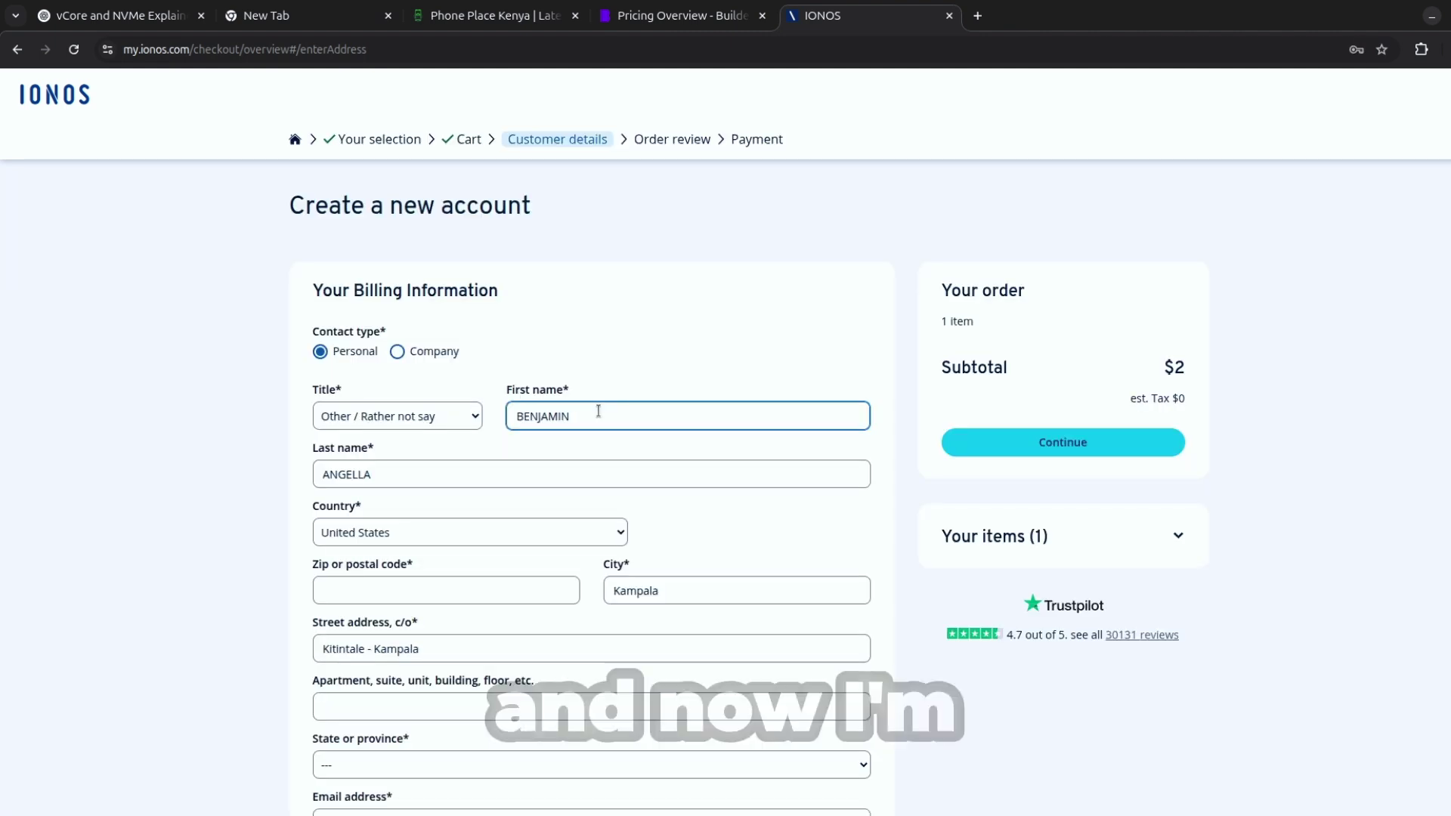
# Autofill the billing name, address, email and phone from saved details, keeping country United States.
pyautogui.scroll(-5, 432, 490)
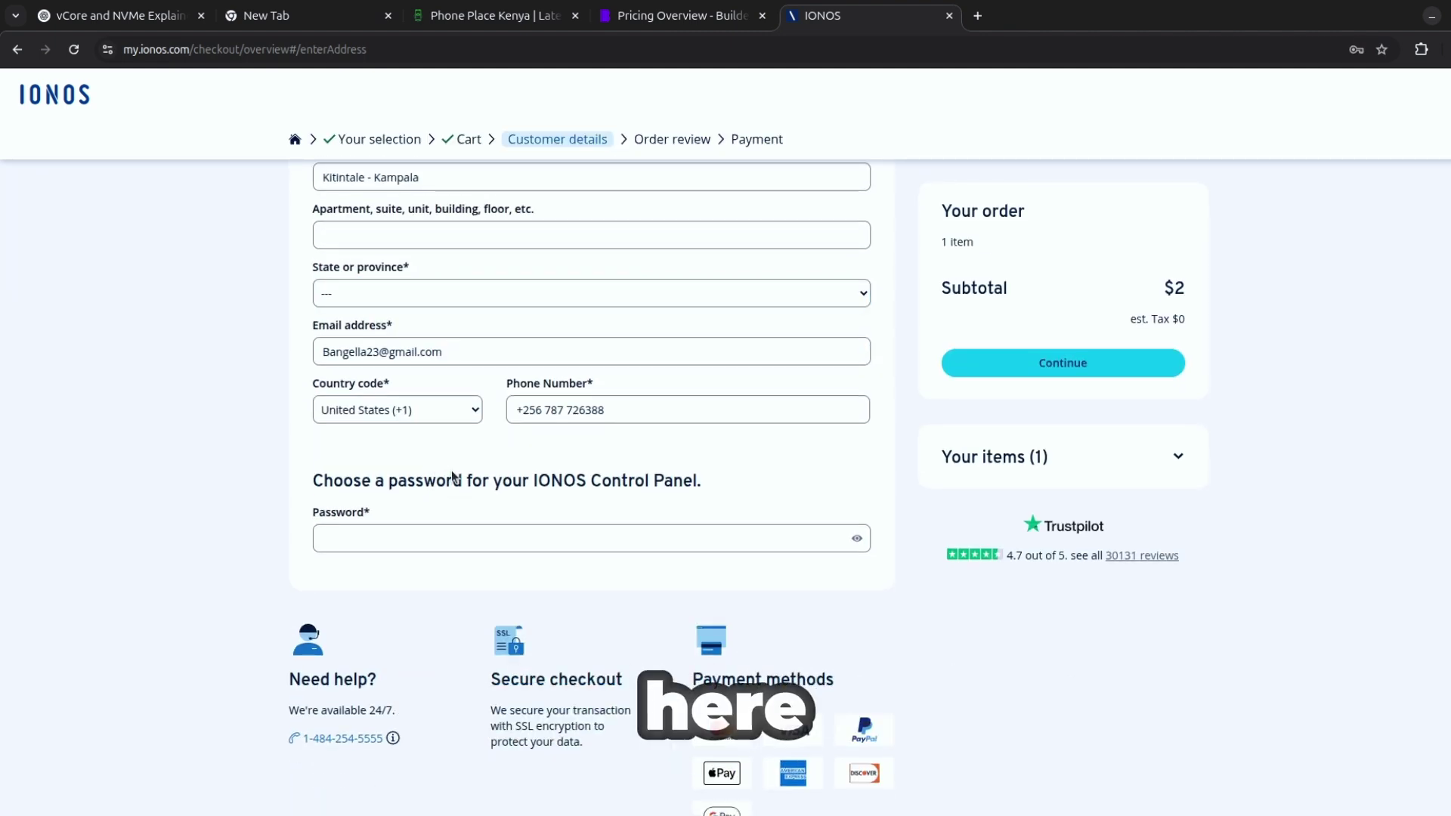
pyautogui.scroll(-2, 810, 670)
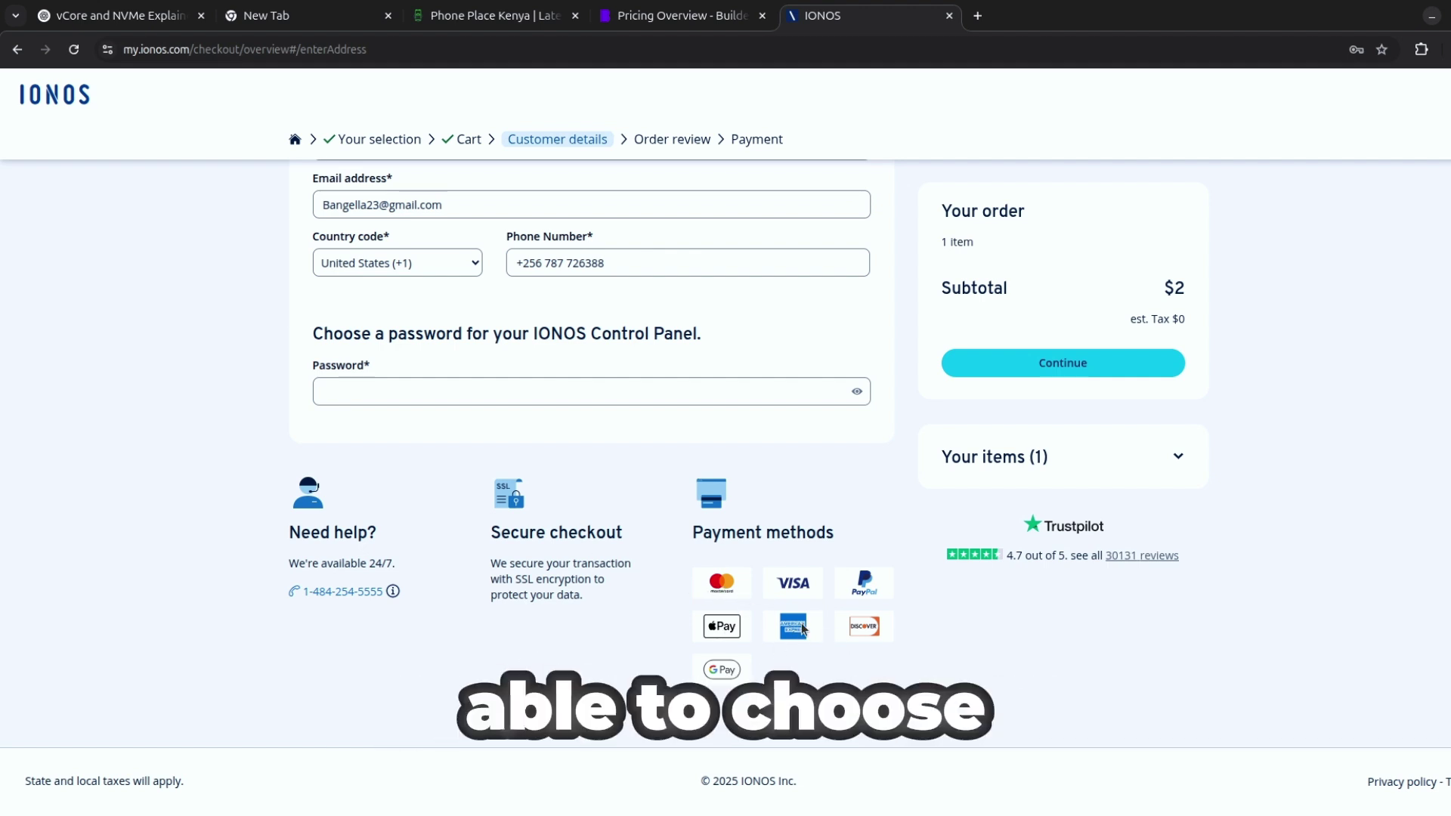
pyautogui.scroll(3, 644, 459)
pyautogui.scroll(3, 528, 457)
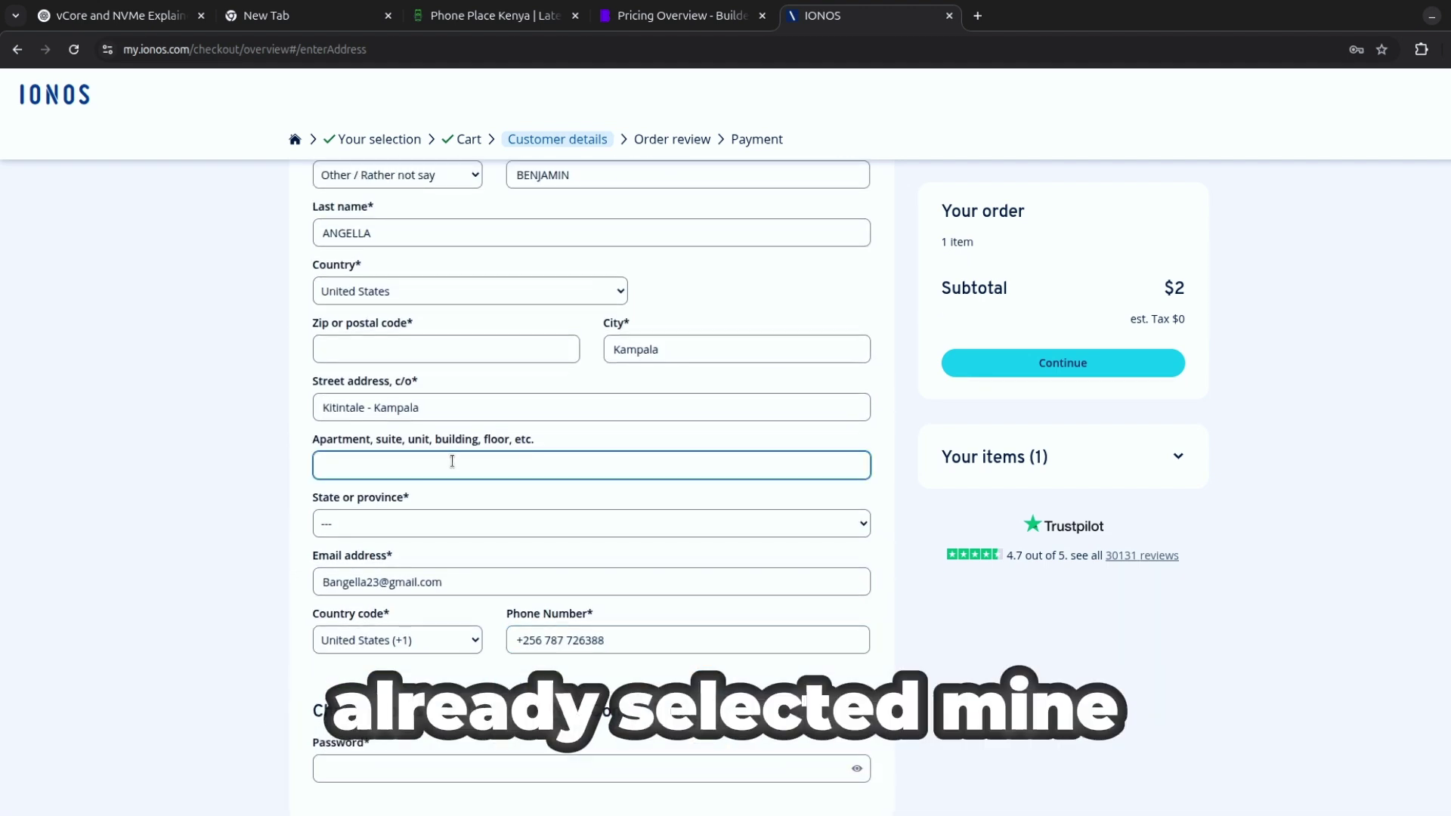
pyautogui.scroll(4, 717, 355)
pyautogui.click(597, 421)
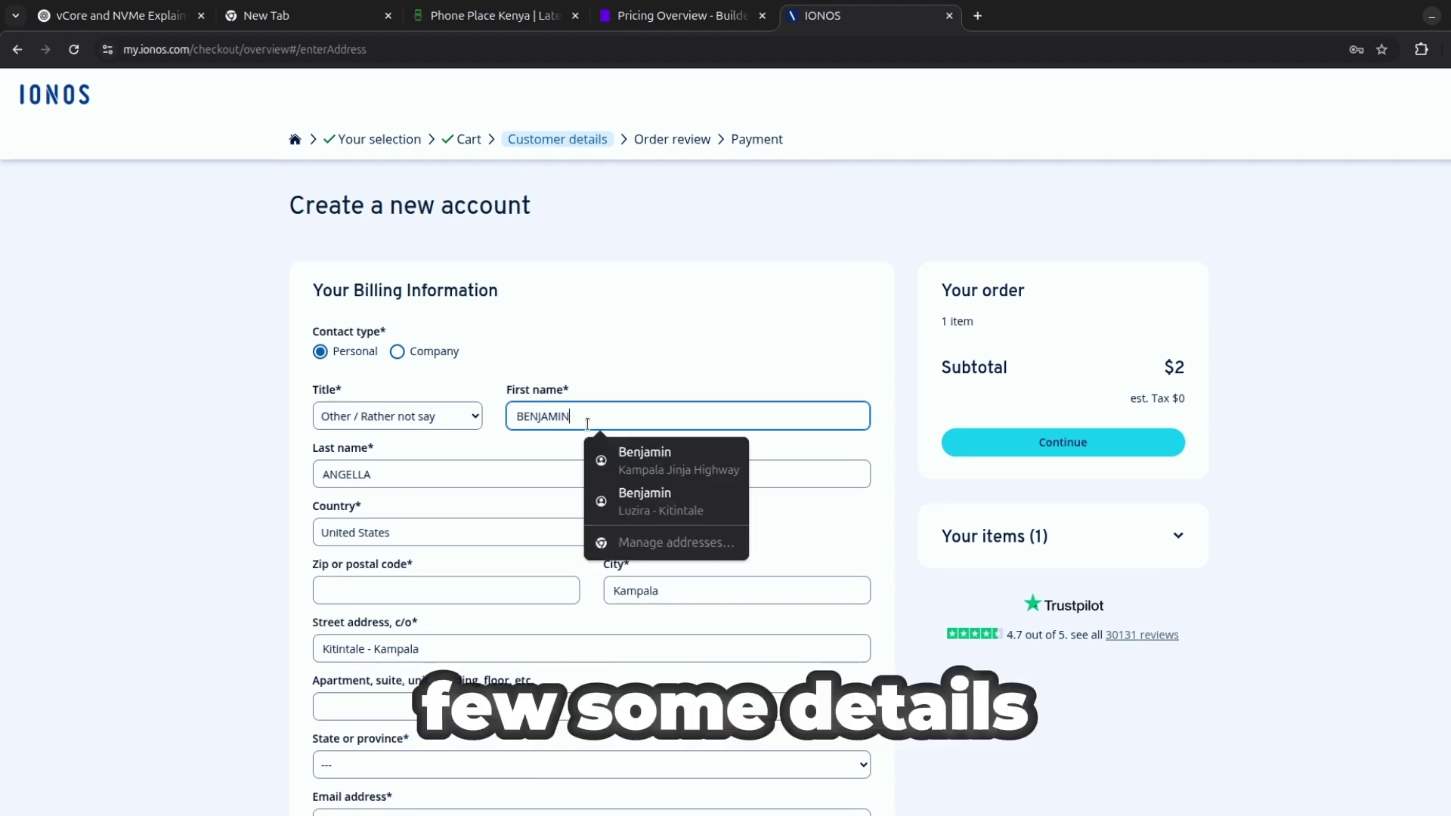
pyautogui.click(627, 452)
pyautogui.click(421, 469)
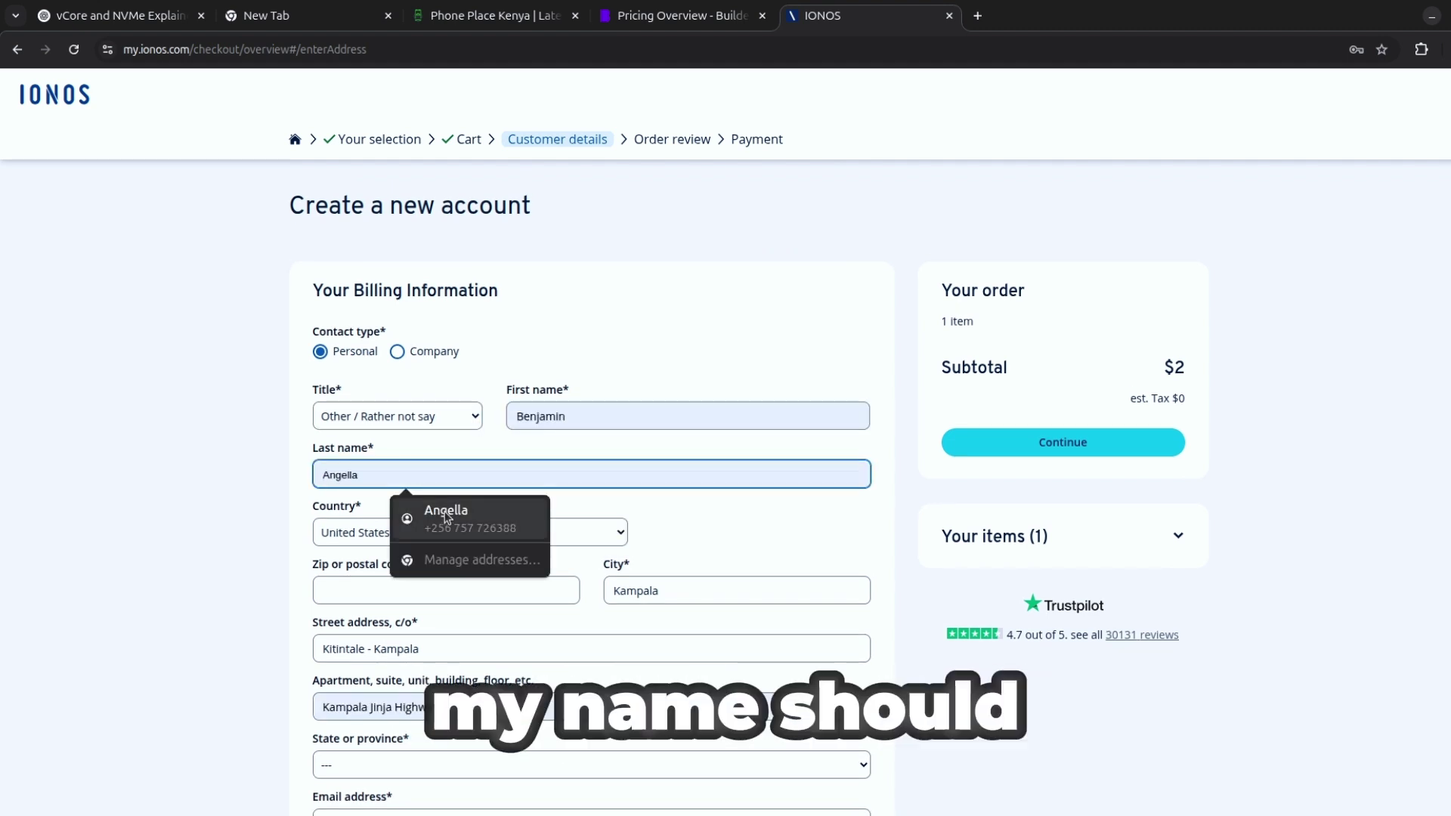
pyautogui.scroll(-3, 457, 463)
pyautogui.click(373, 343)
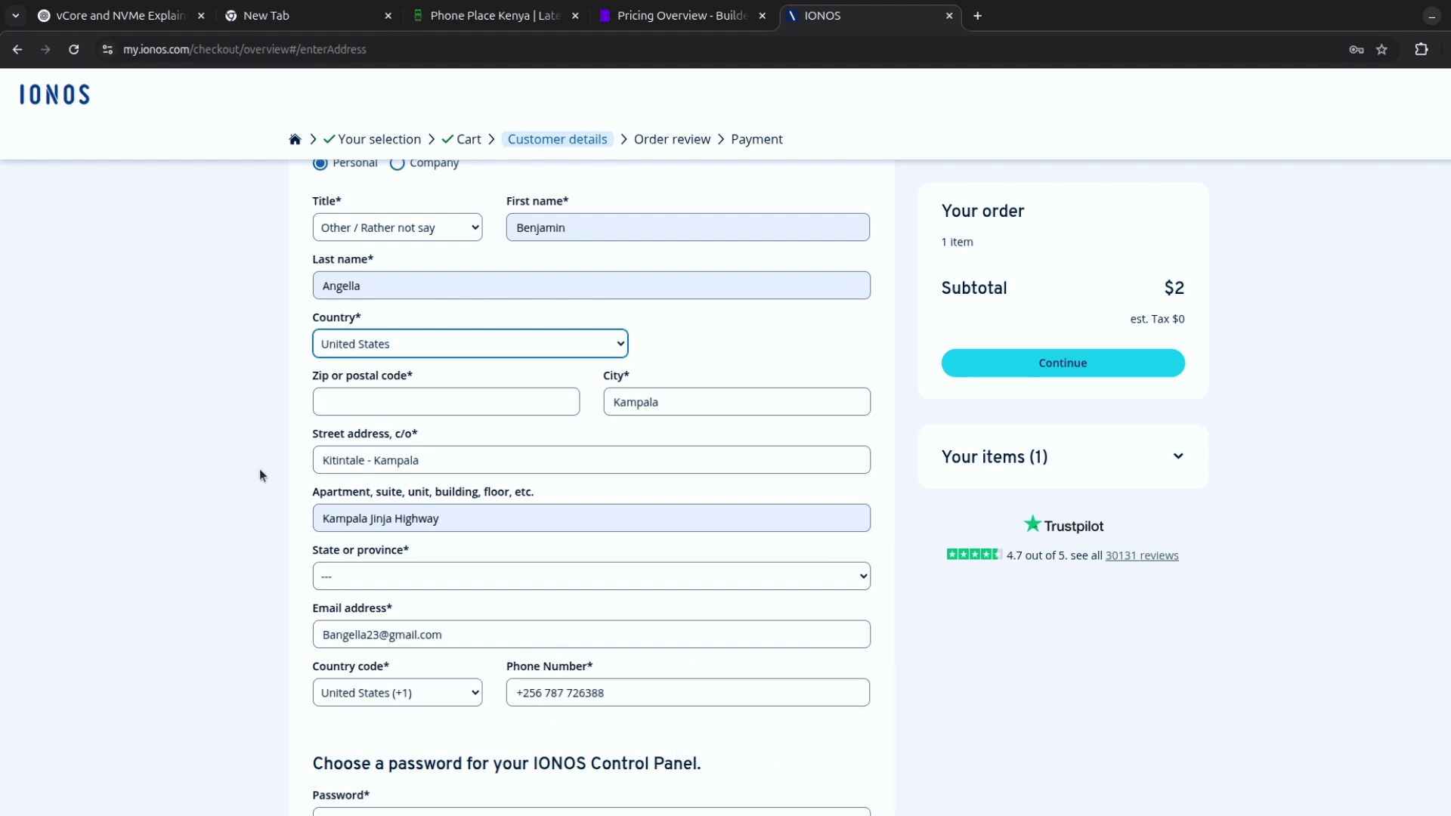
# Enter zip code 10001 so the state becomes New York, and type a control panel password.
pyautogui.click(389, 401)
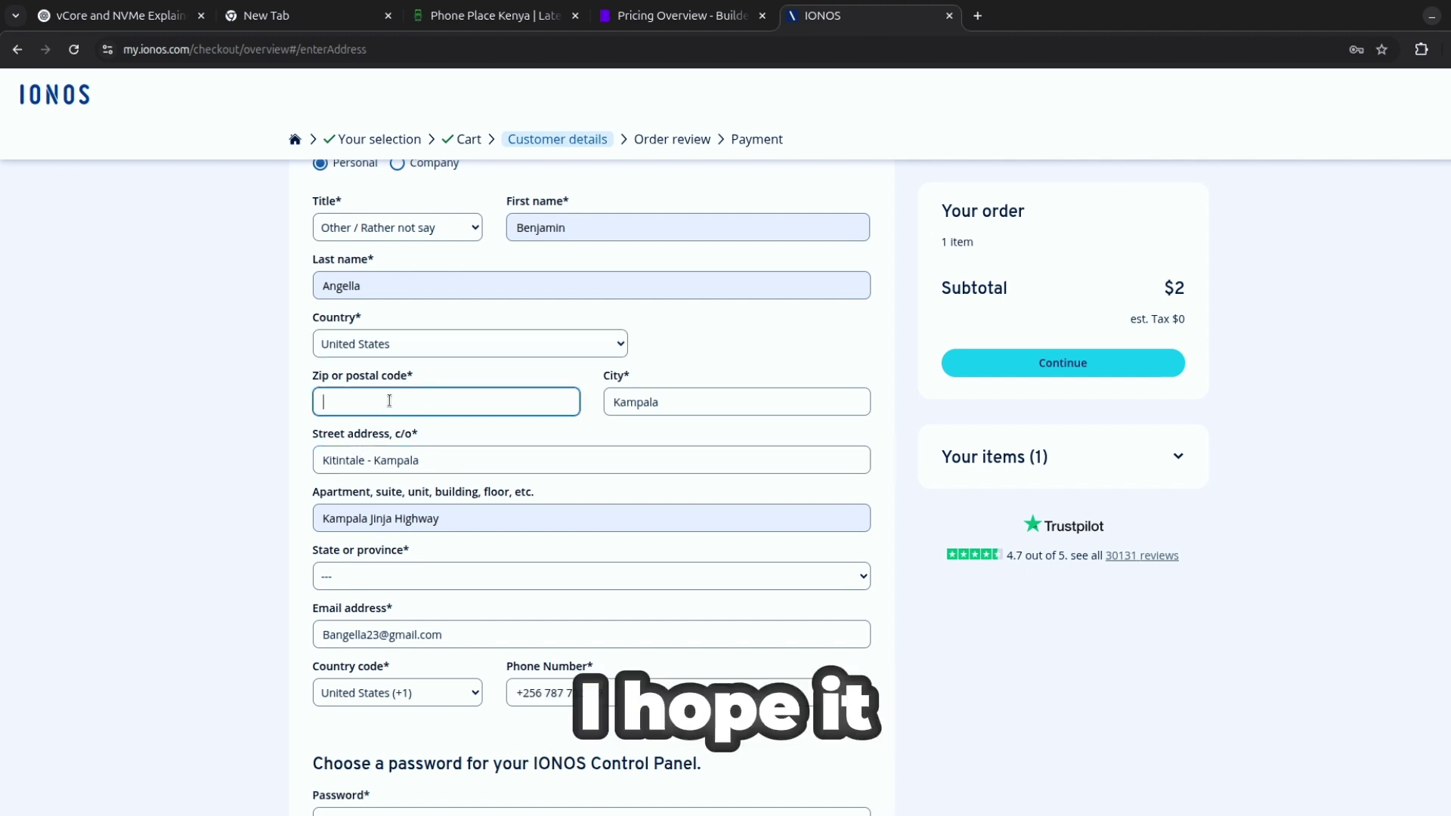
pyautogui.write('10001')
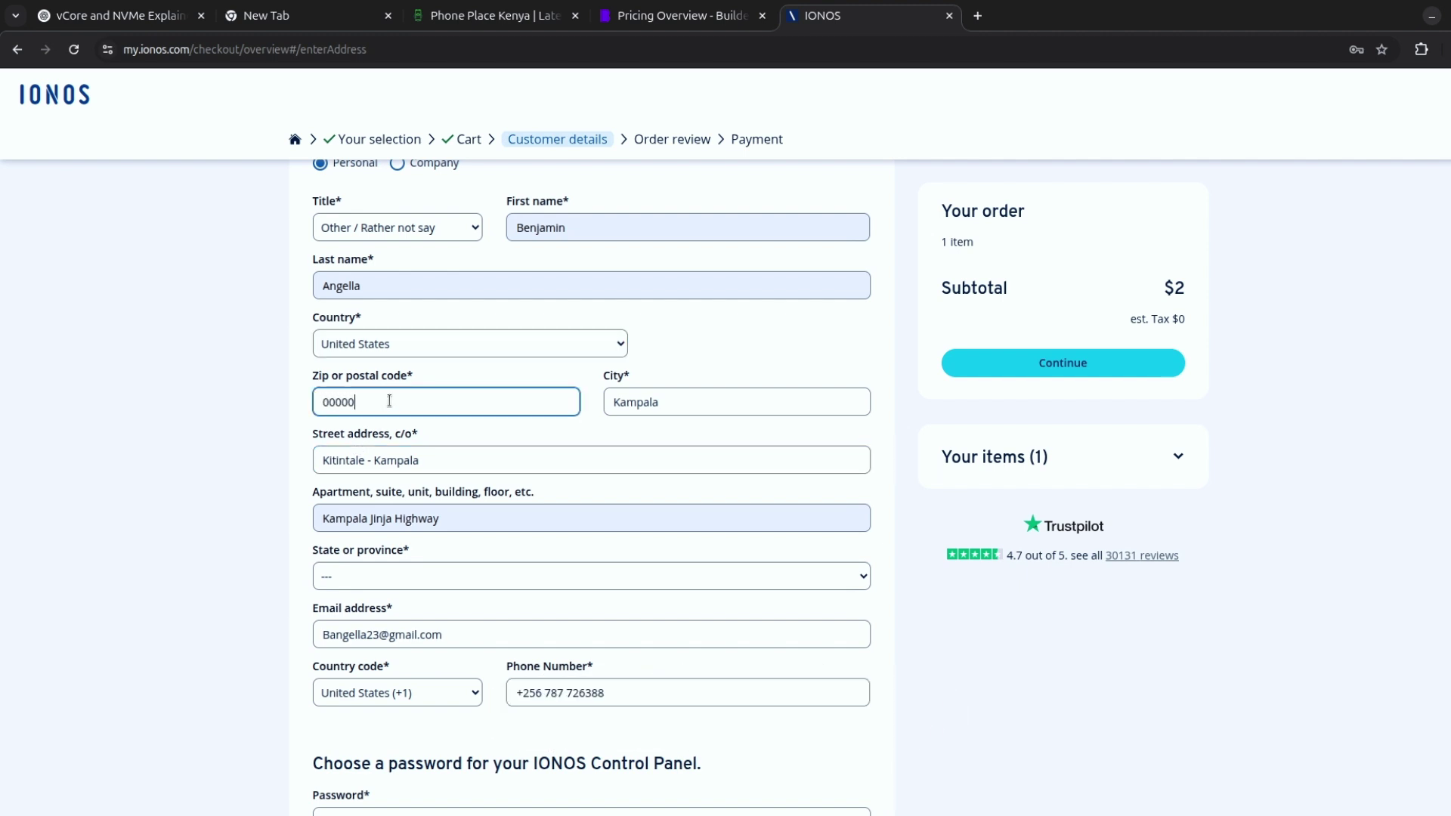
pyautogui.click(453, 460)
pyautogui.scroll(-4, 246, 545)
pyautogui.click(396, 540)
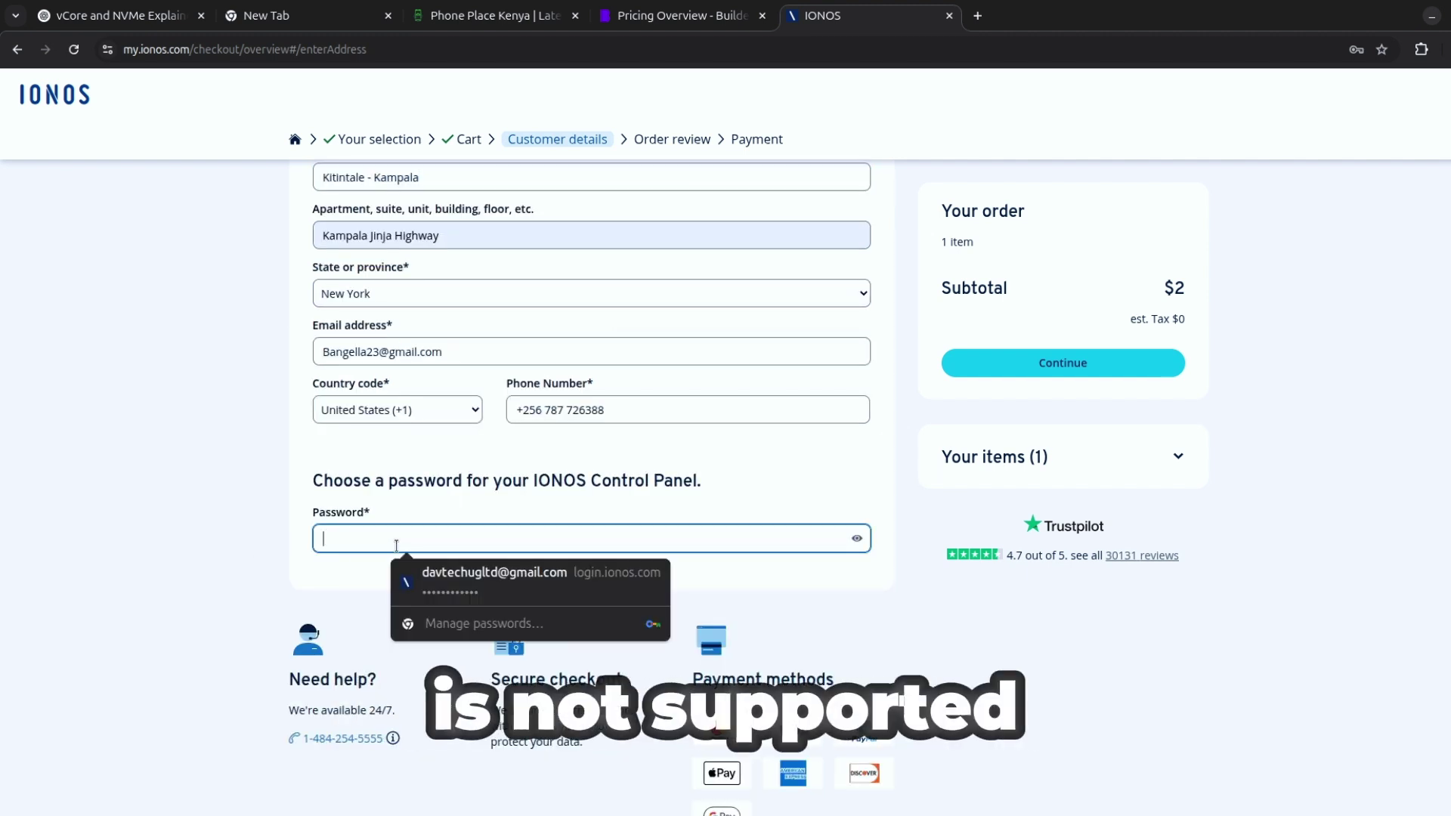
pyautogui.write('a')
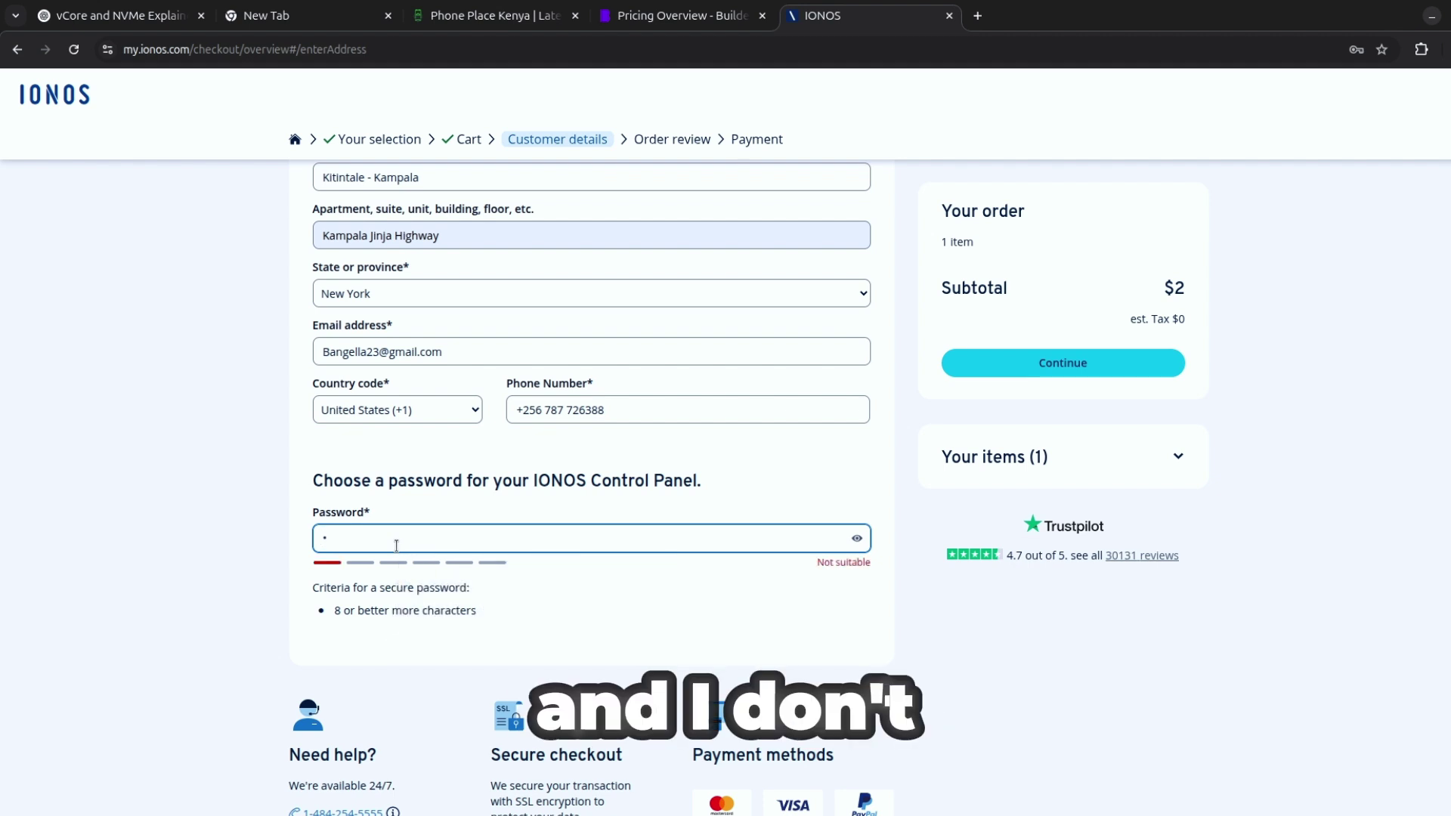
pyautogui.write('bcdefghijk')
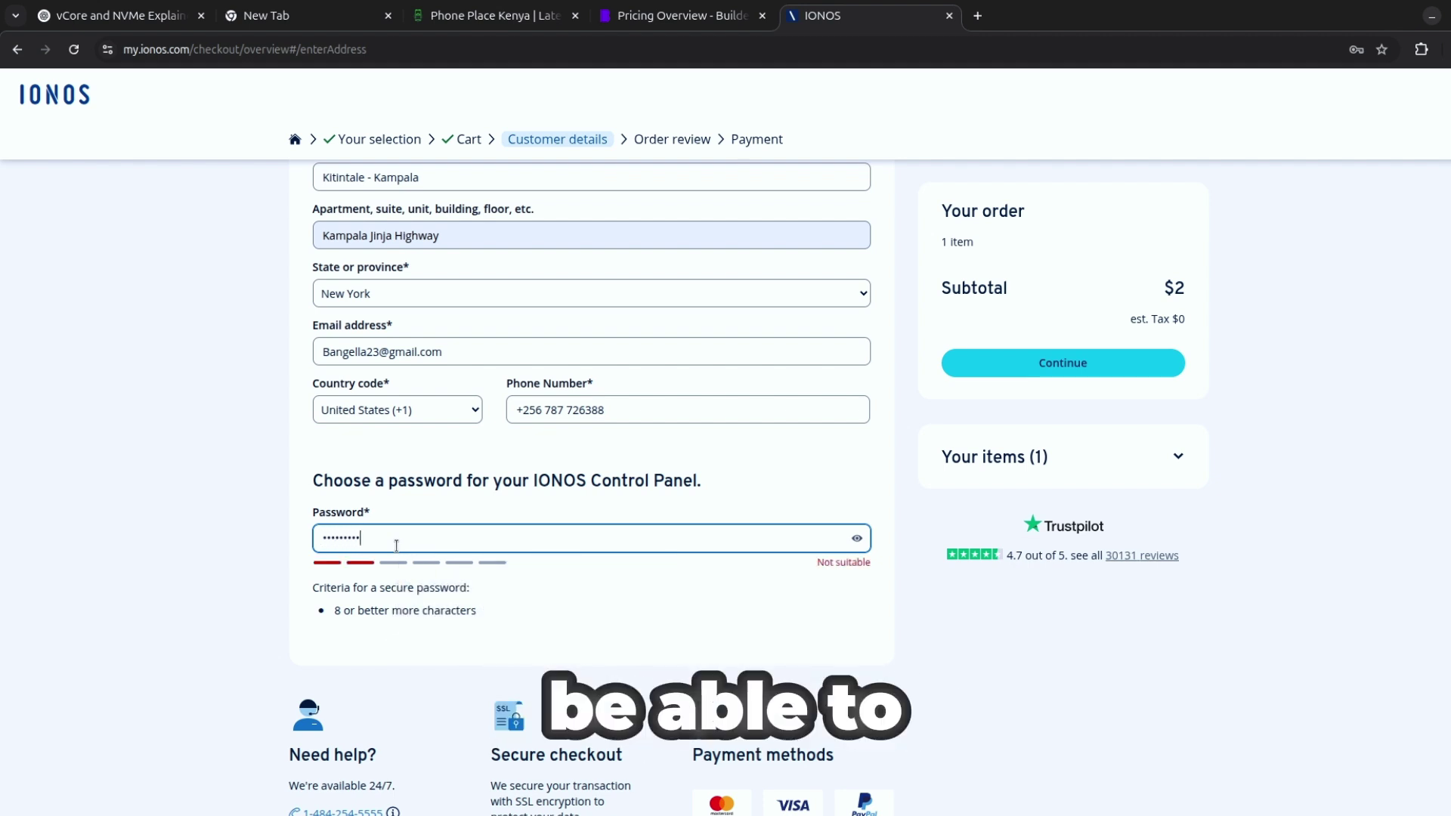
pyautogui.write('l')
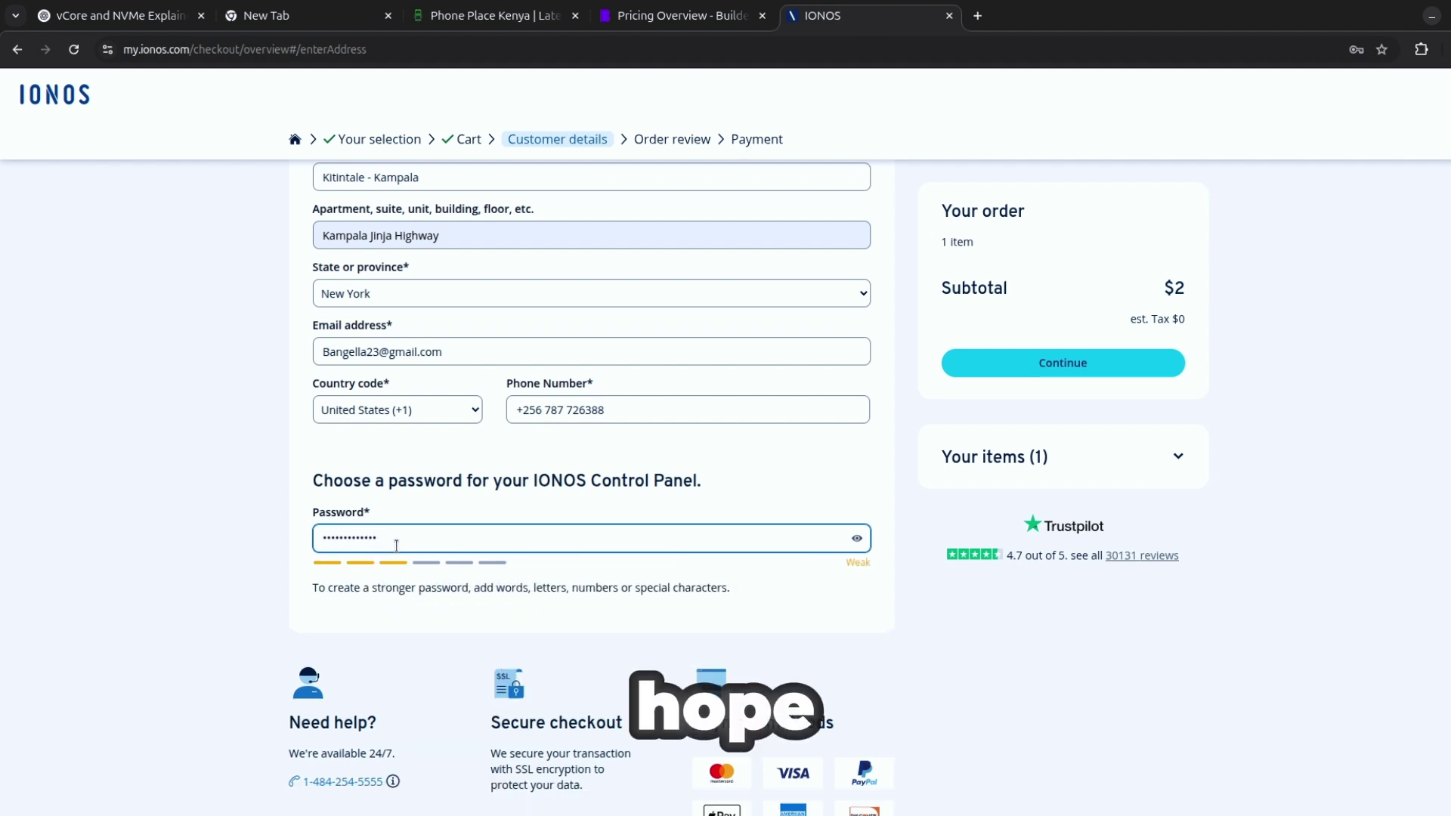
# Submit the billing details, then replace the phone prefix +256 with +1 and resubmit.
pyautogui.click(1078, 366)
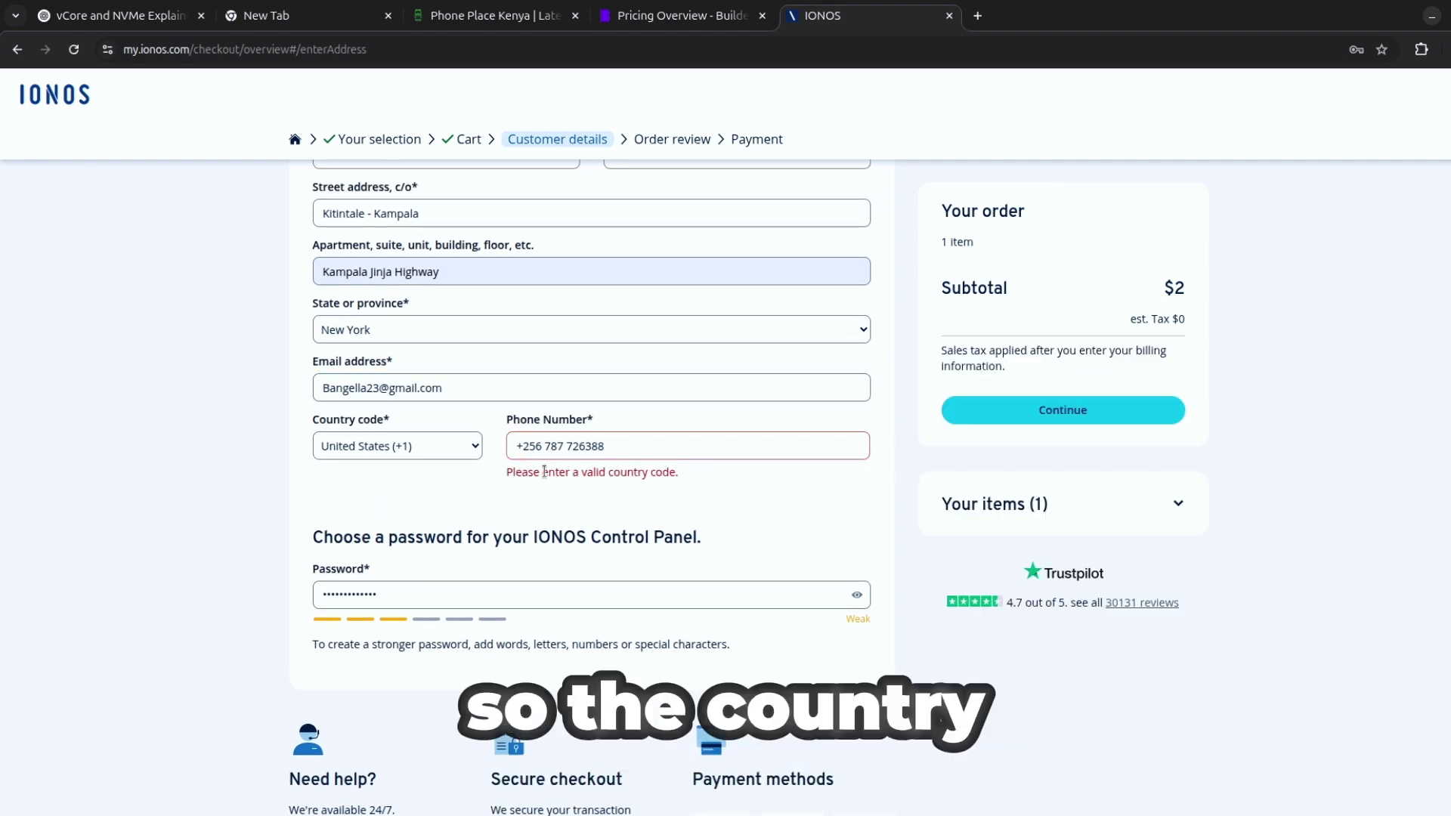
pyautogui.click(547, 447)
pyautogui.moveTo(545, 450); pyautogui.dragTo(516, 440)
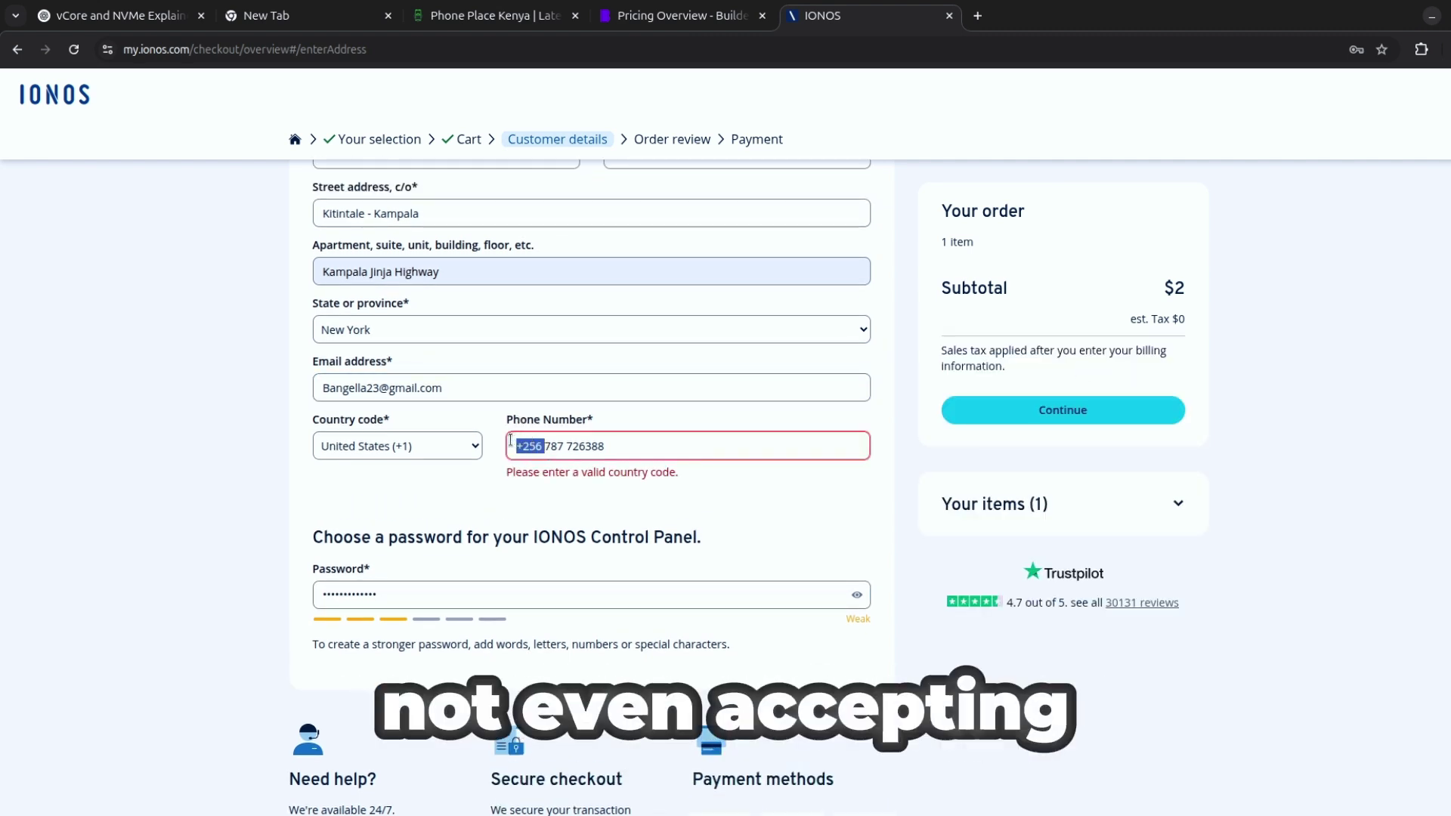
pyautogui.write('+1')
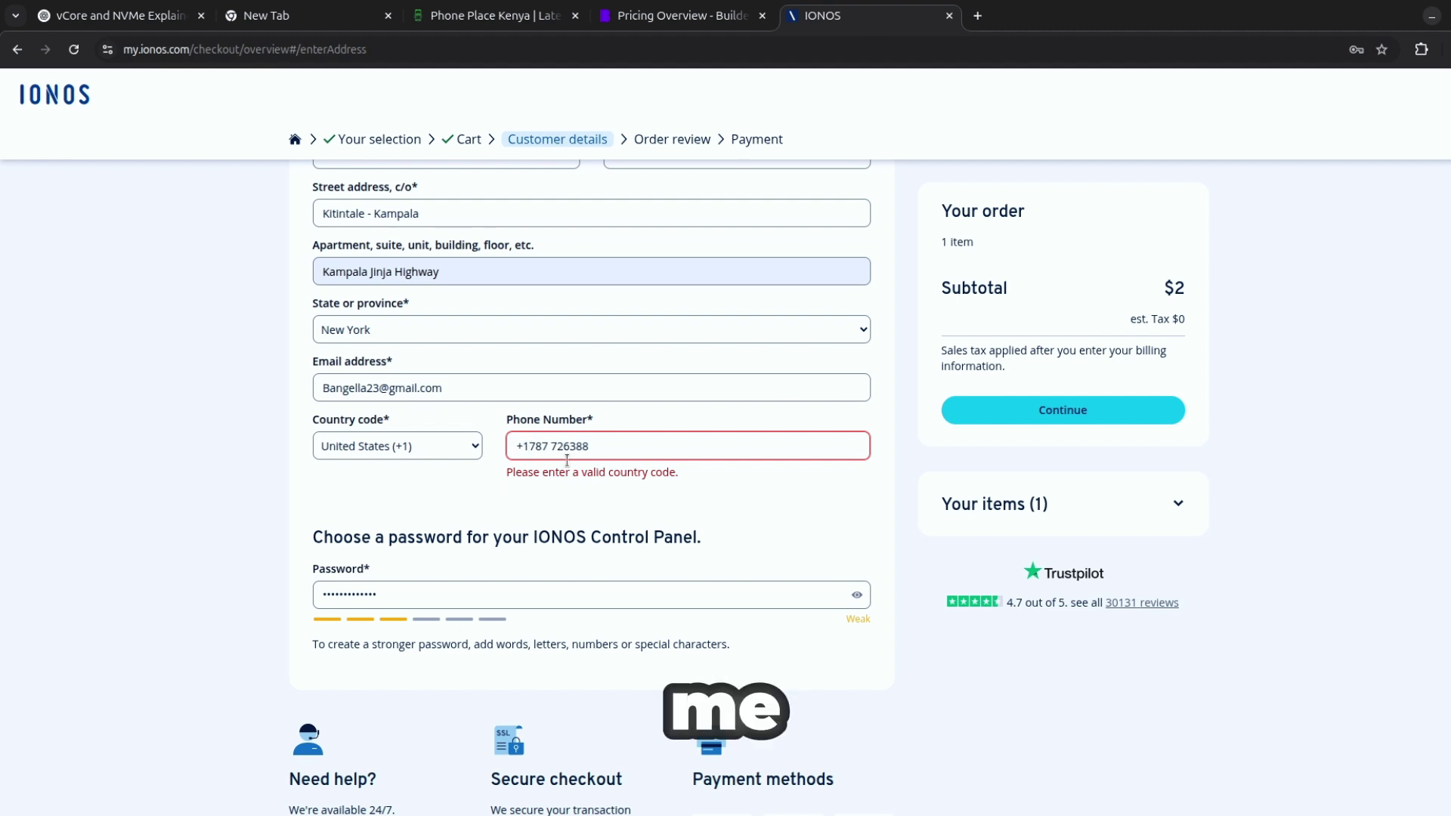
pyautogui.click(576, 486)
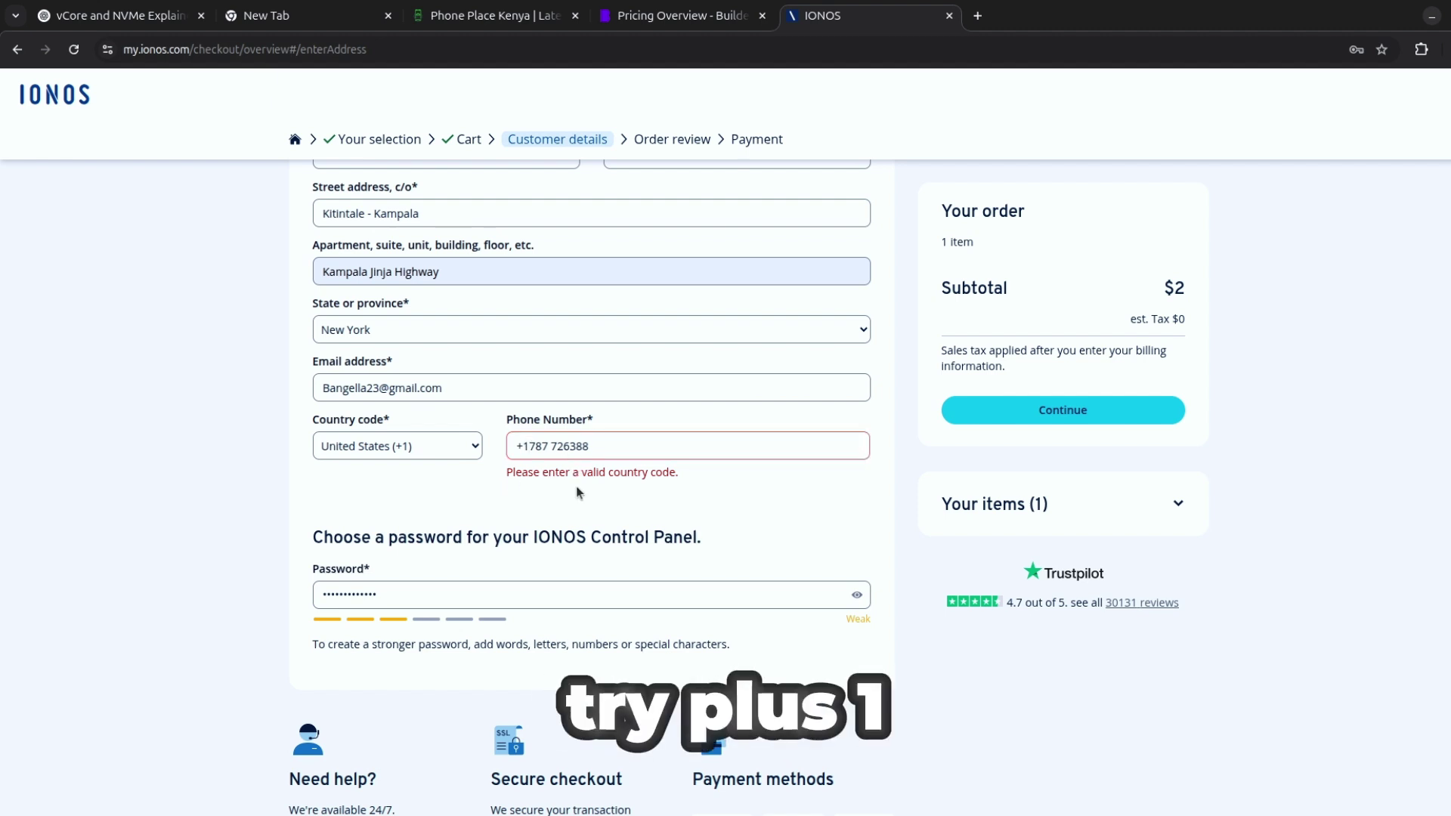
# Append a 0 to the phone number and resubmit the billing details.
pyautogui.click(1073, 413)
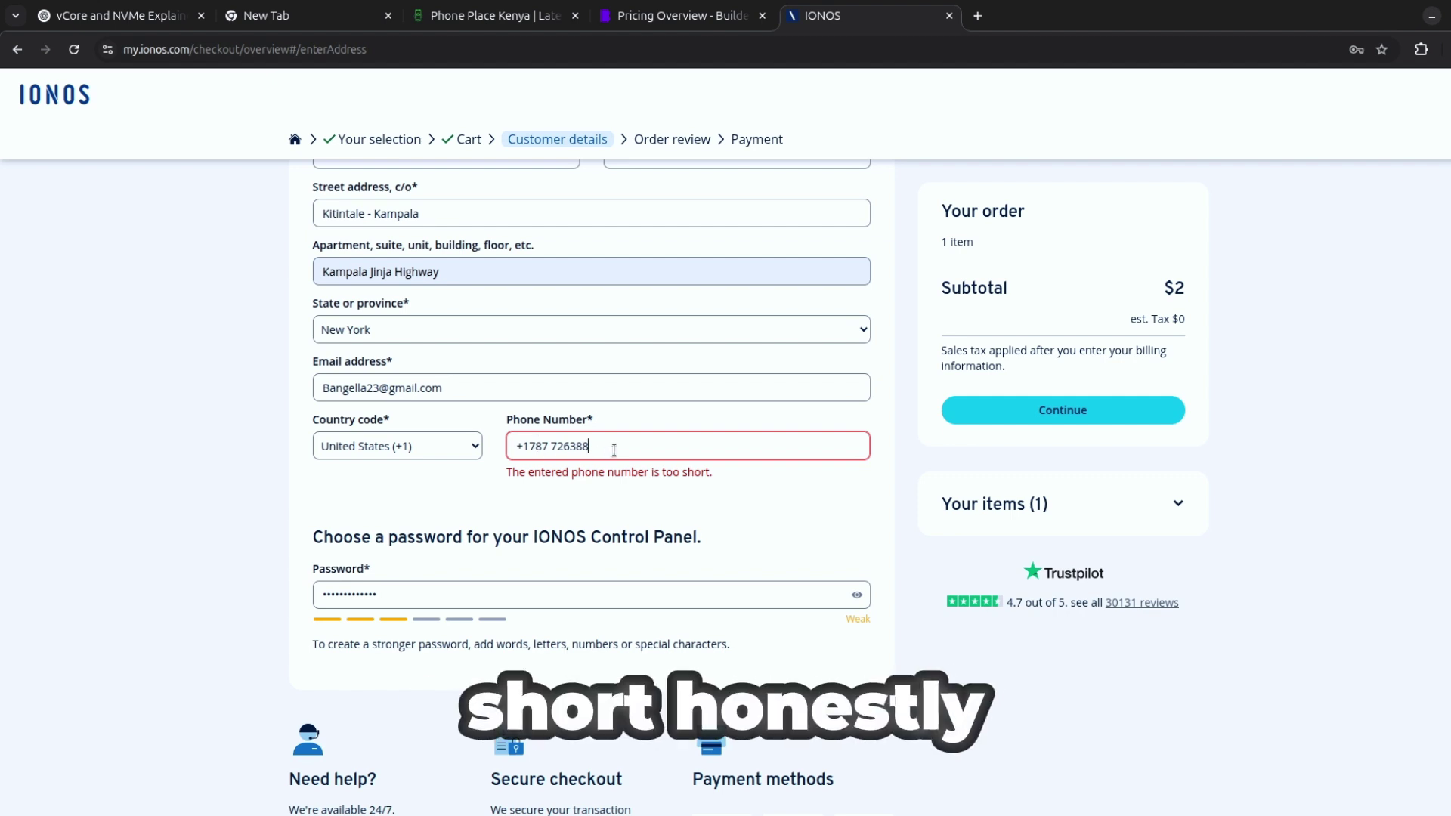
pyautogui.write('0')
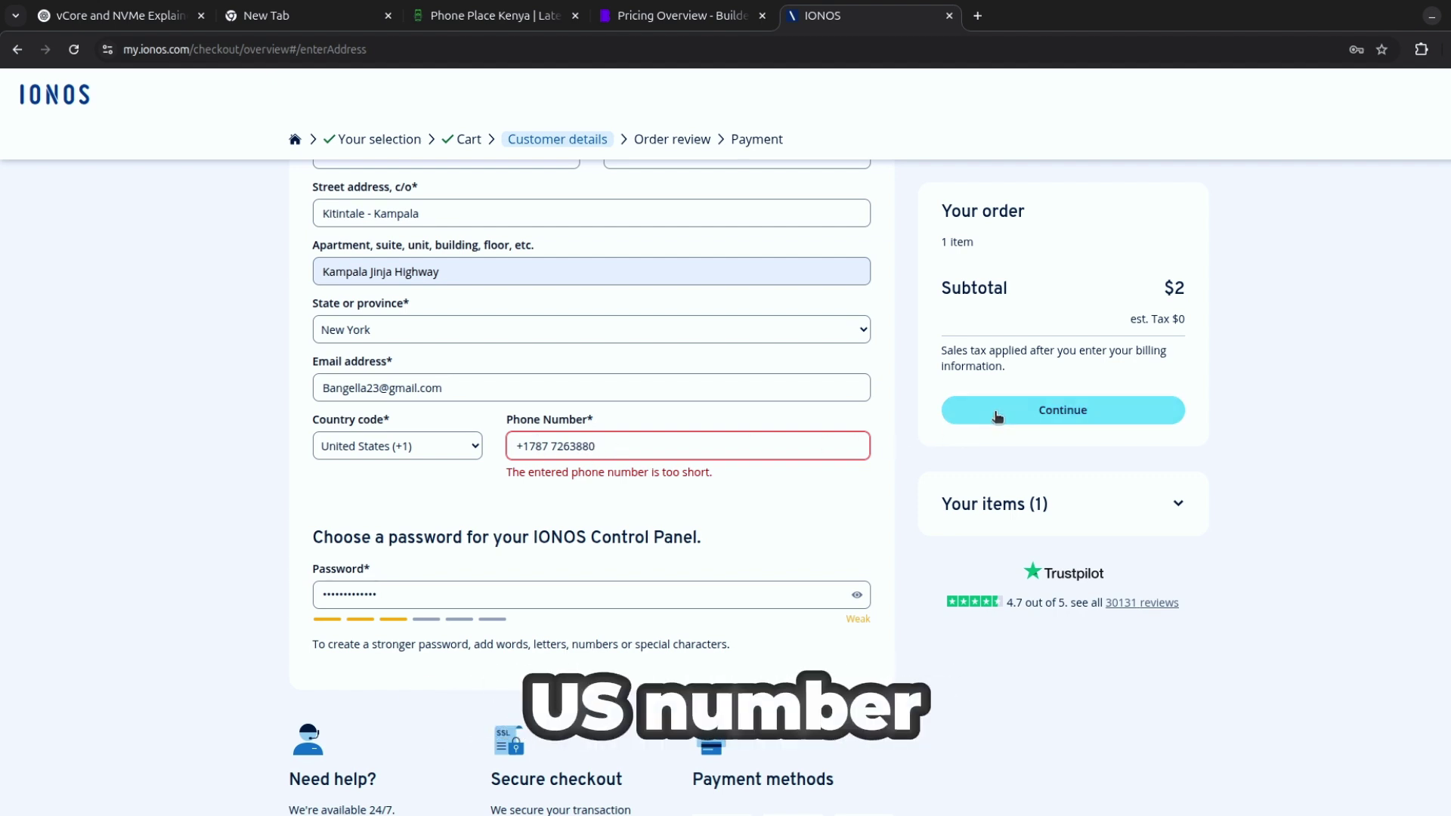
pyautogui.click(997, 416)
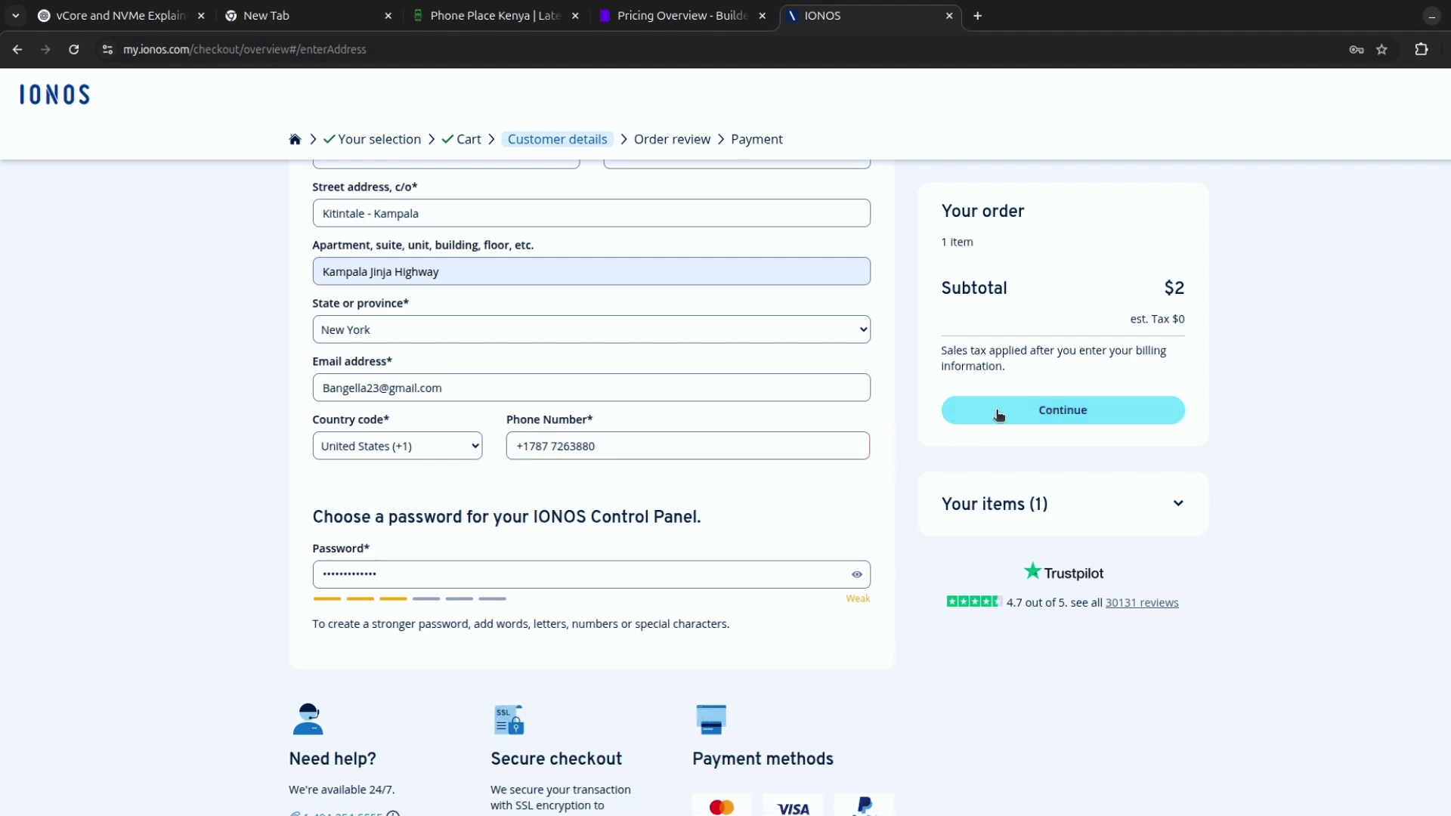
pyautogui.scroll(7, 682, 473)
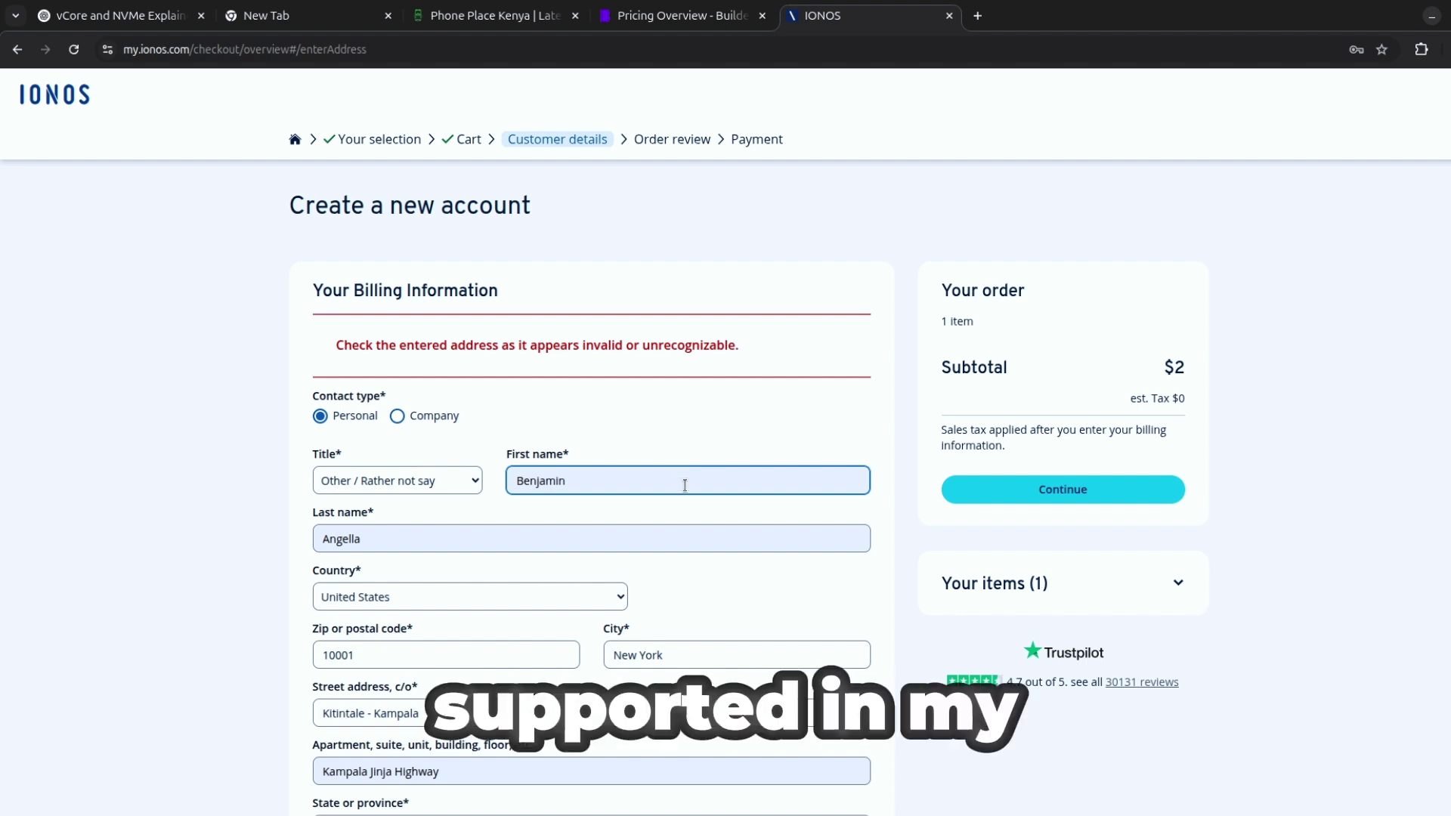
pyautogui.scroll(-3, 685, 485)
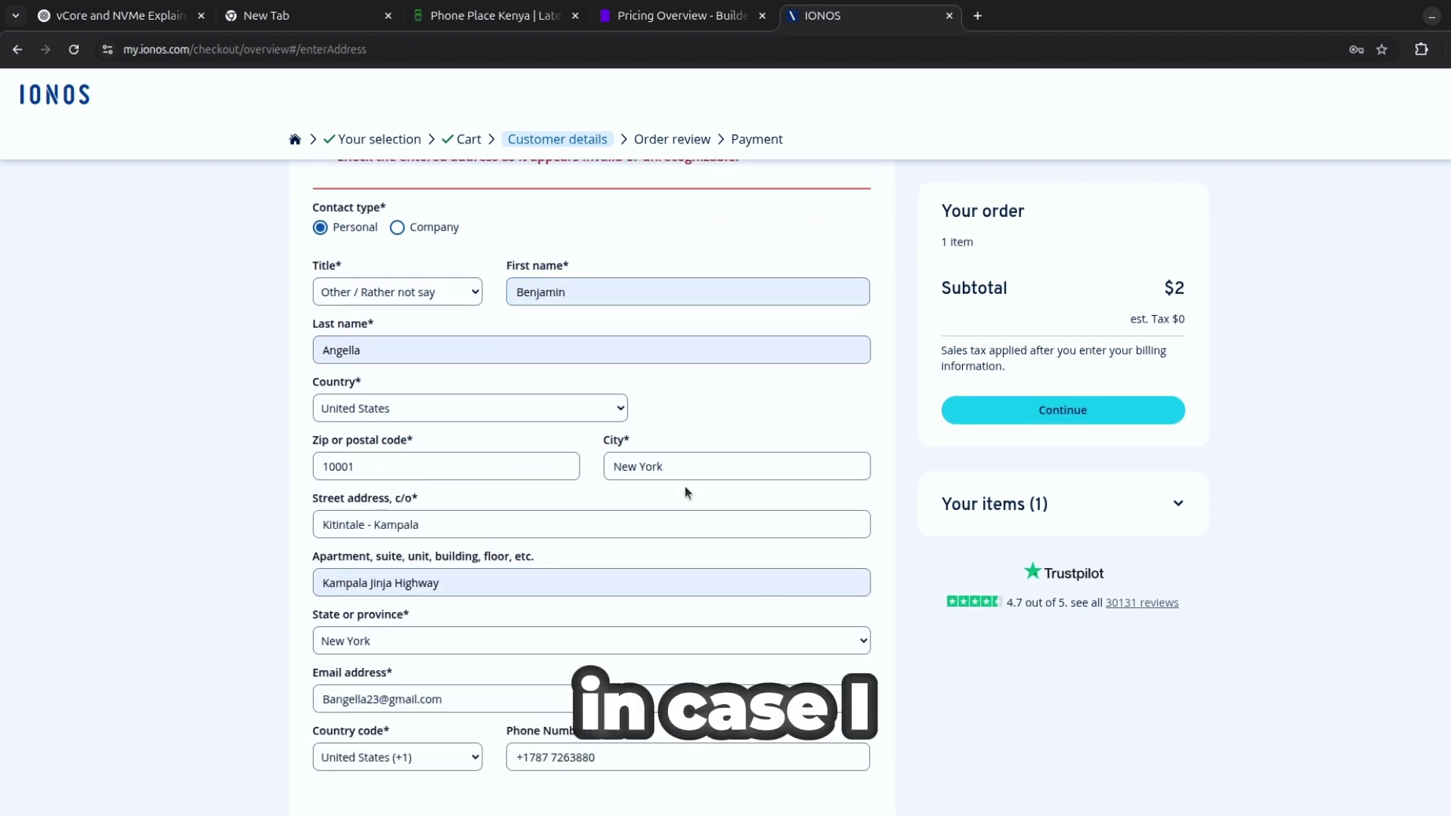
pyautogui.scroll(-3, 685, 486)
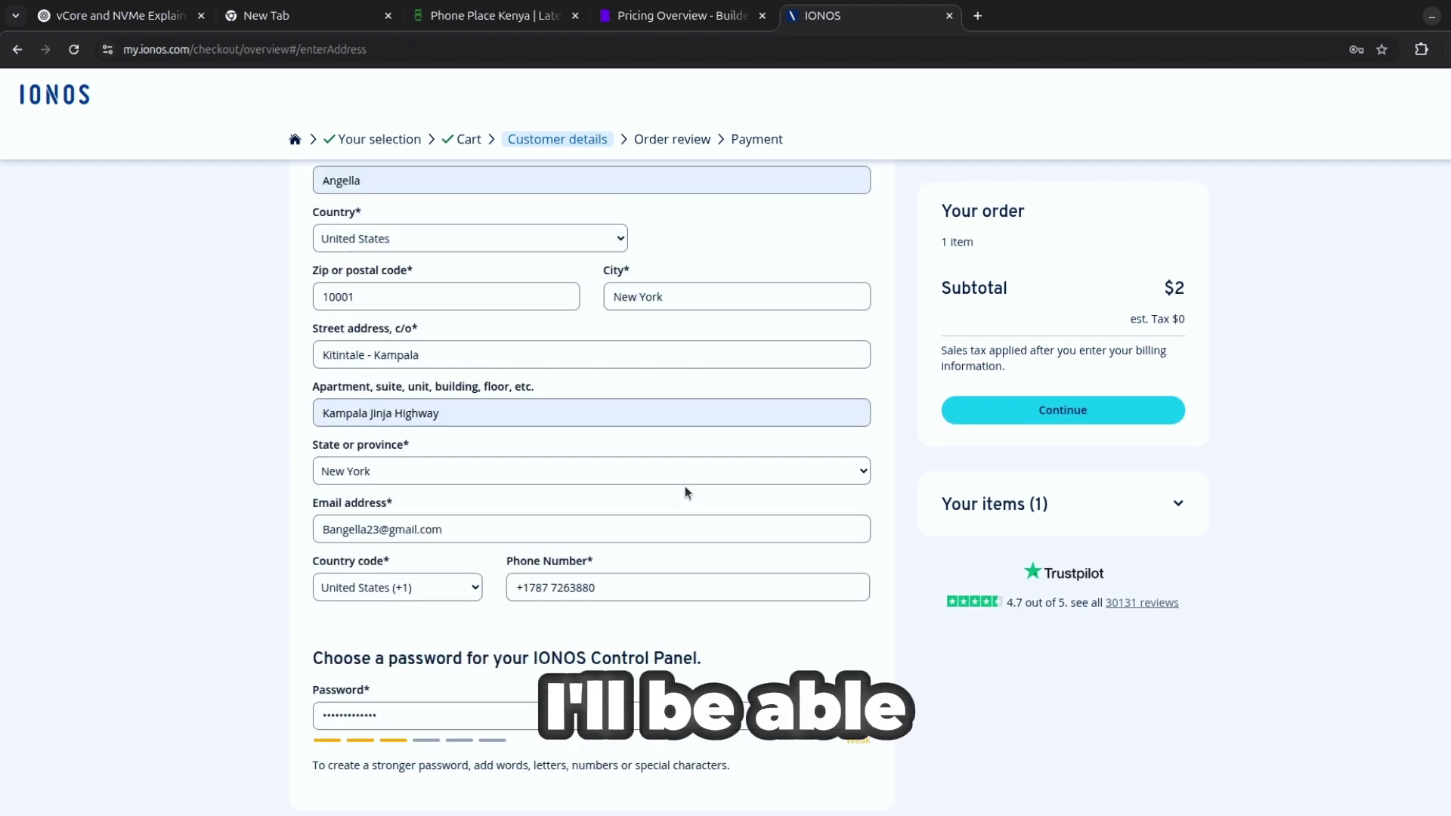
pyautogui.scroll(-4, 685, 526)
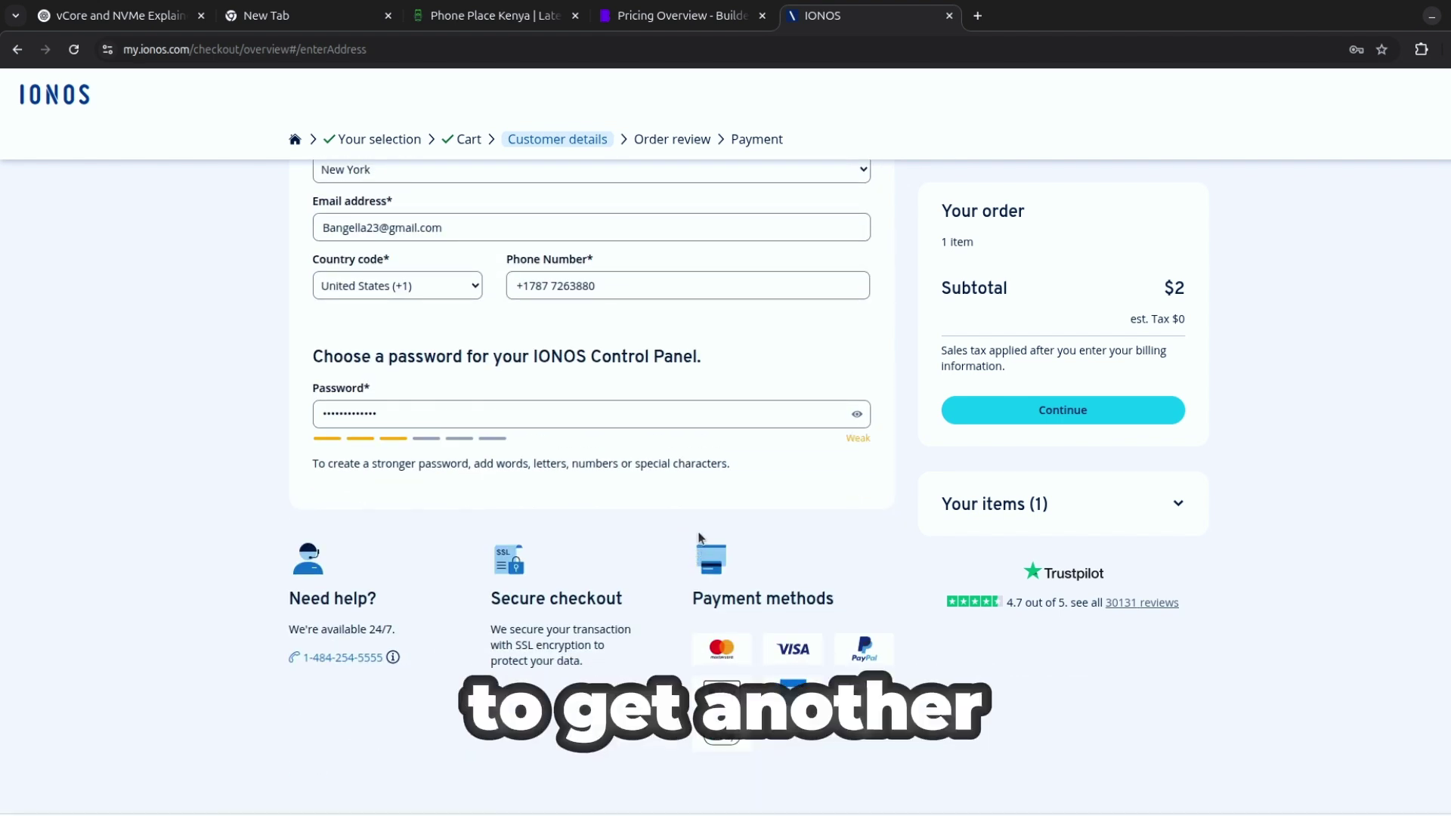
pyautogui.scroll(4, 698, 536)
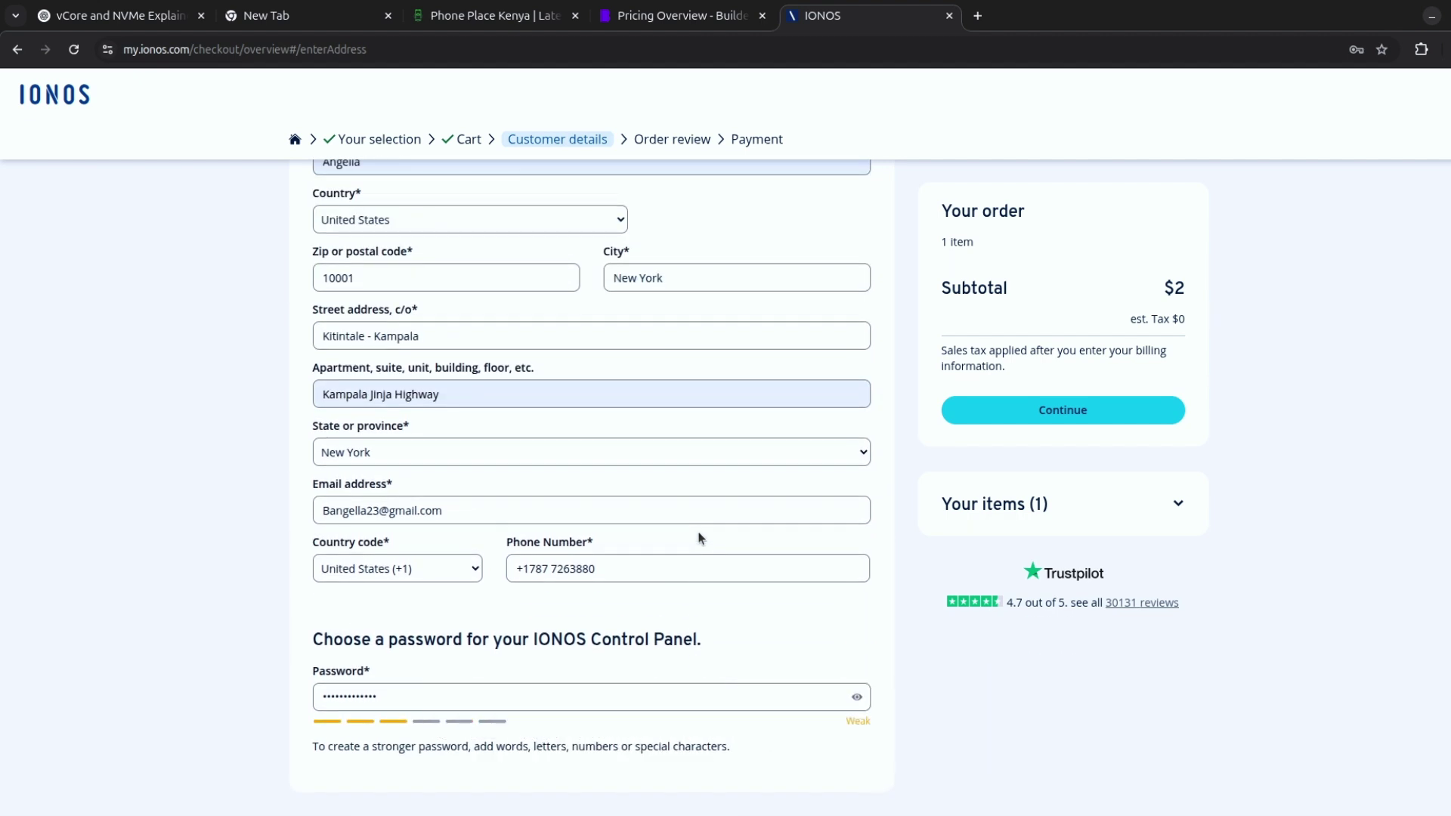
pyautogui.scroll(5, 698, 535)
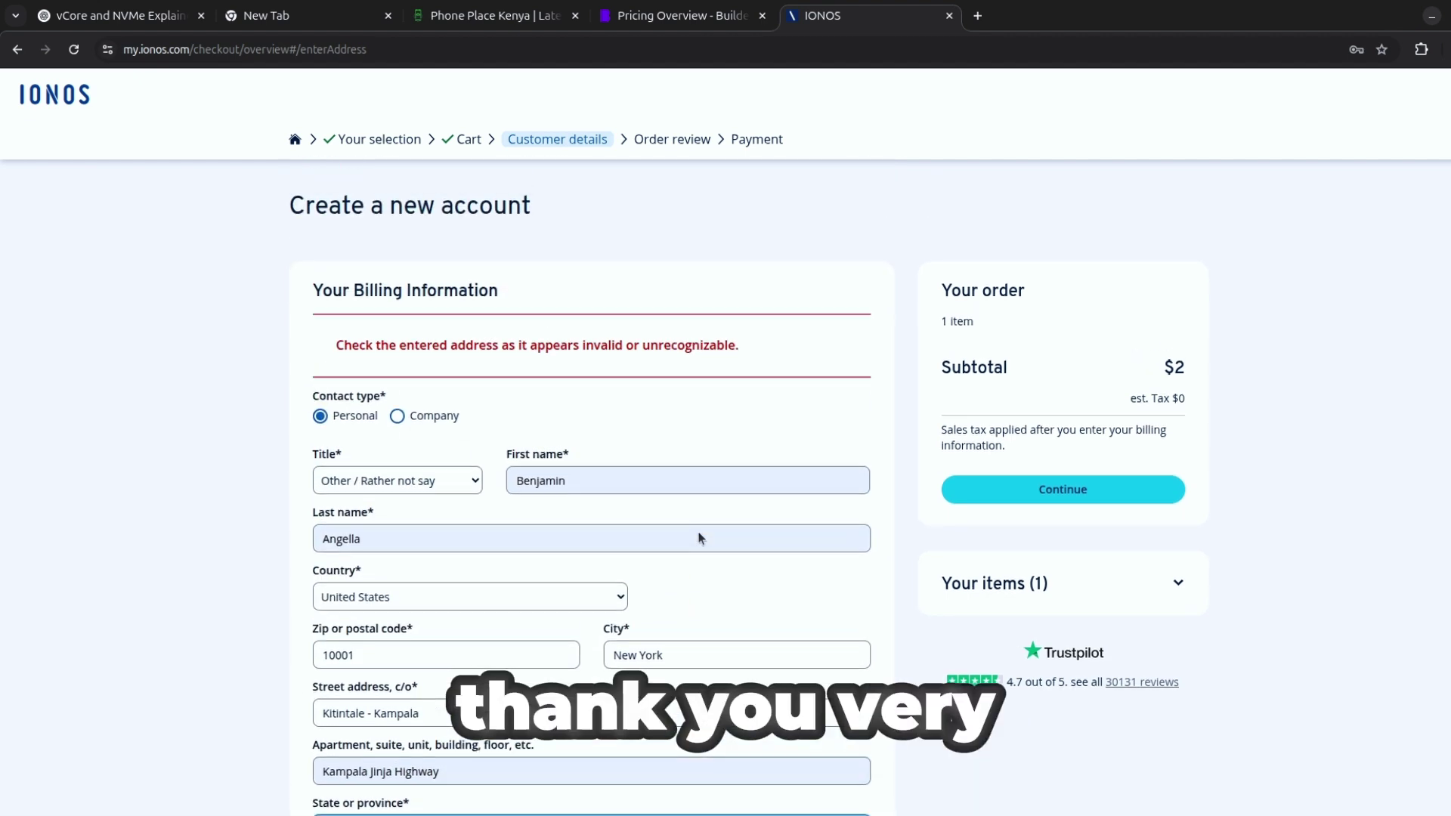